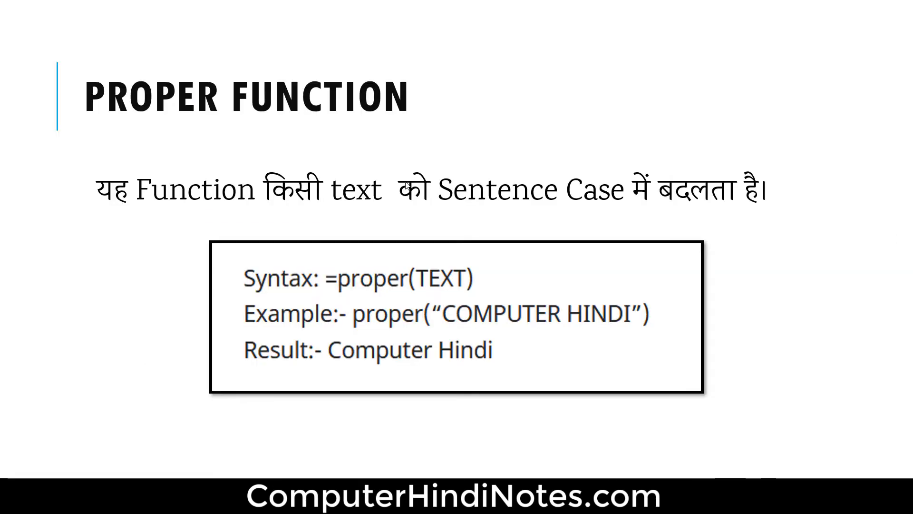
pyautogui.click(406, 182)
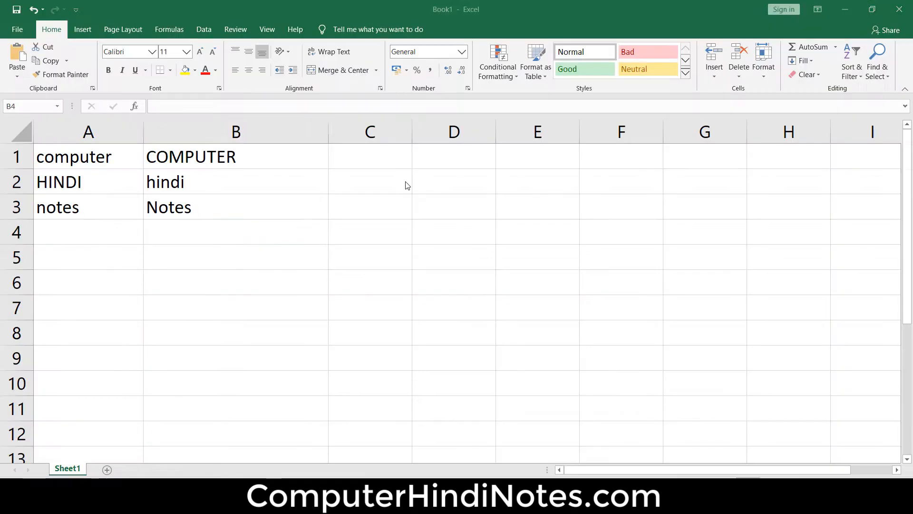
# Step: Enter the formula =LEN(B1) in cell C1 to count the characters of the text in B1
pyautogui.click(212, 158)
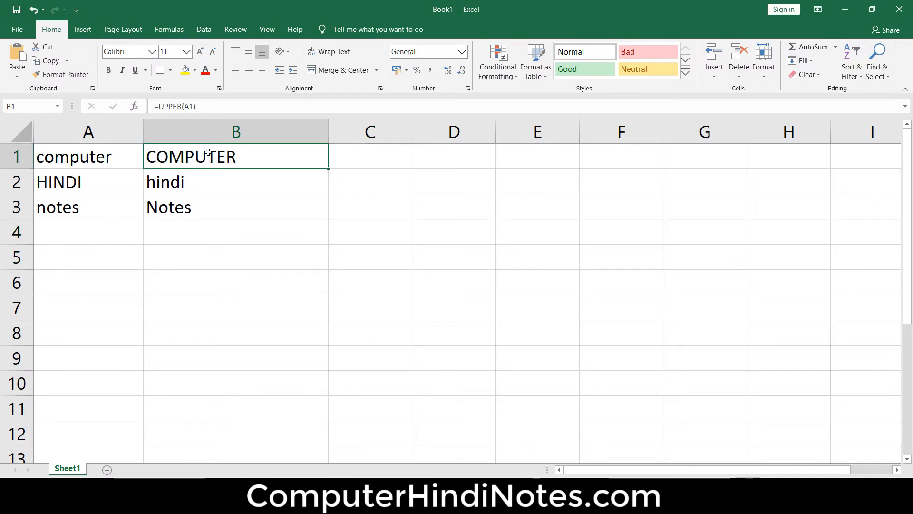
pyautogui.click(376, 151)
pyautogui.write('=')
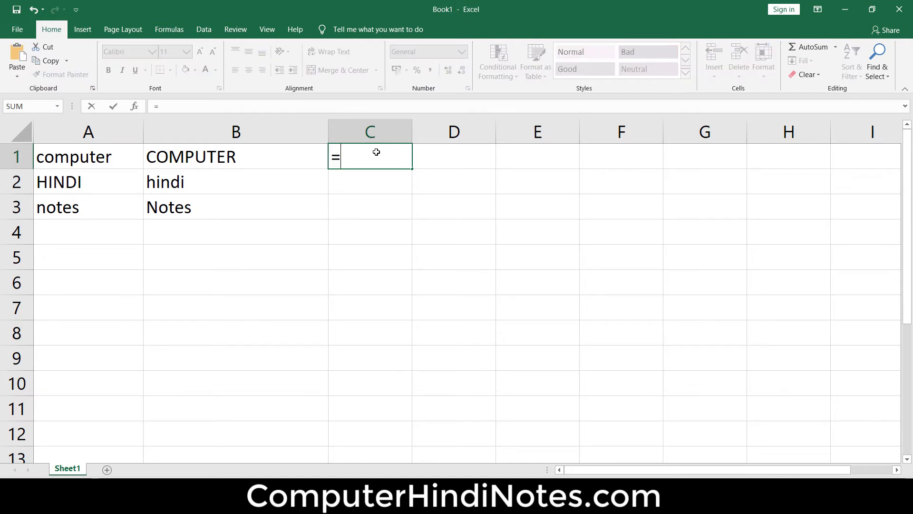
pyautogui.write('len')
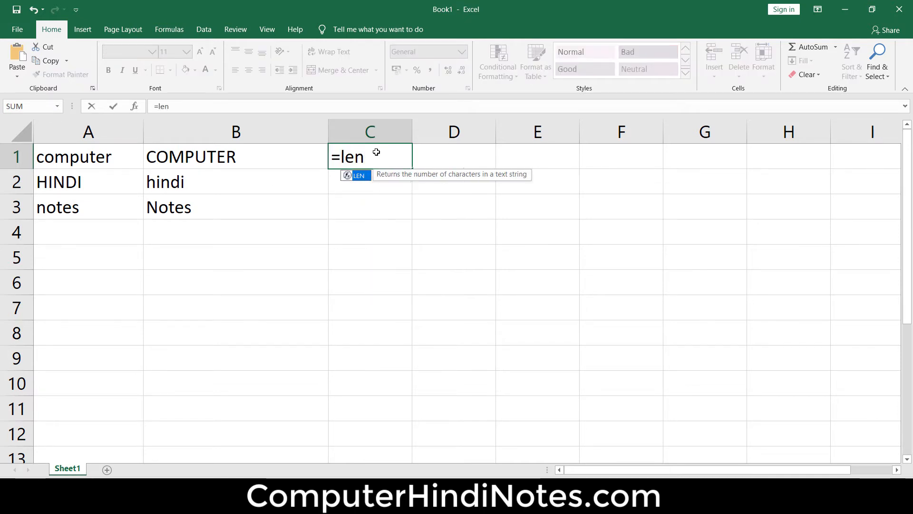
pyautogui.write('(')
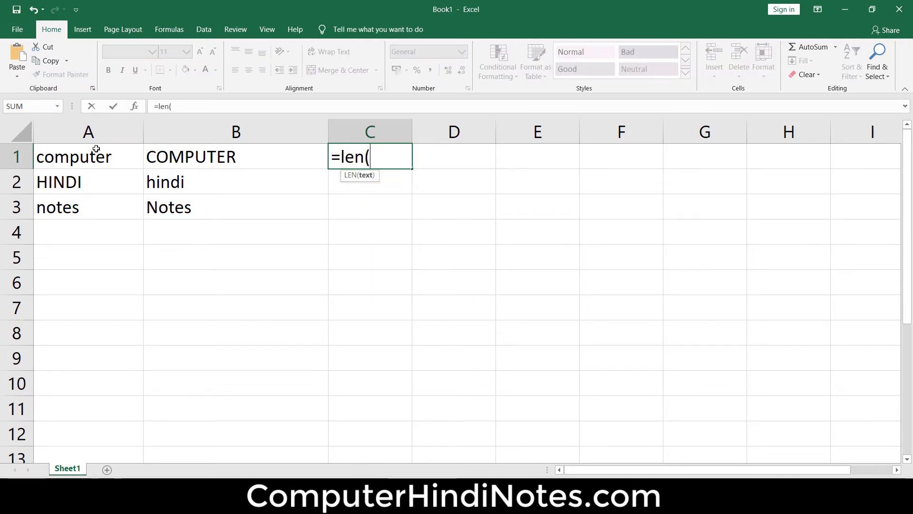
pyautogui.click(200, 157)
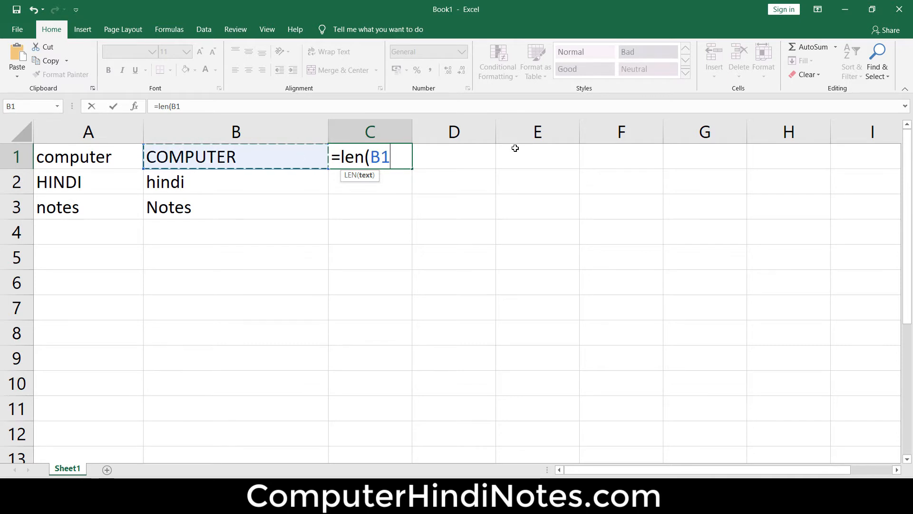
pyautogui.write(')')
pyautogui.hotkey('ctrl', 'Return')
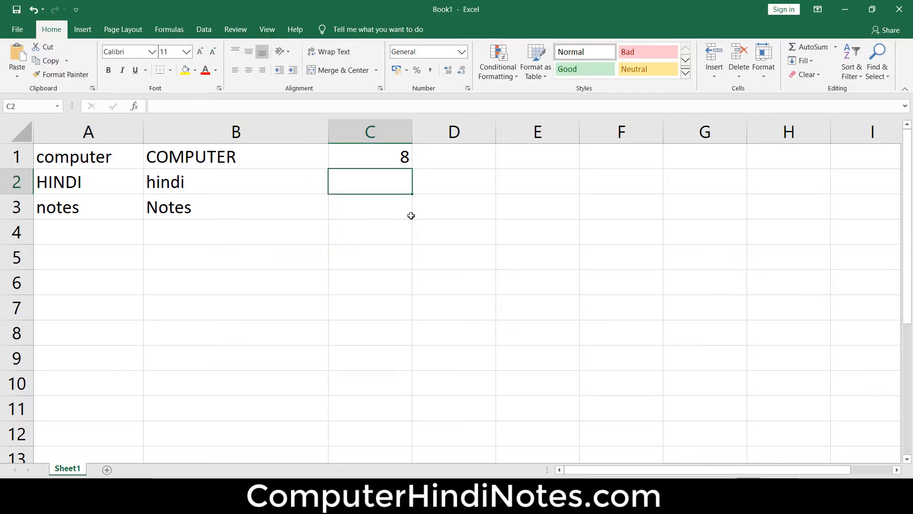
# Step: Fill the LEN formula from C1 down through C3
pyautogui.click(404, 159)
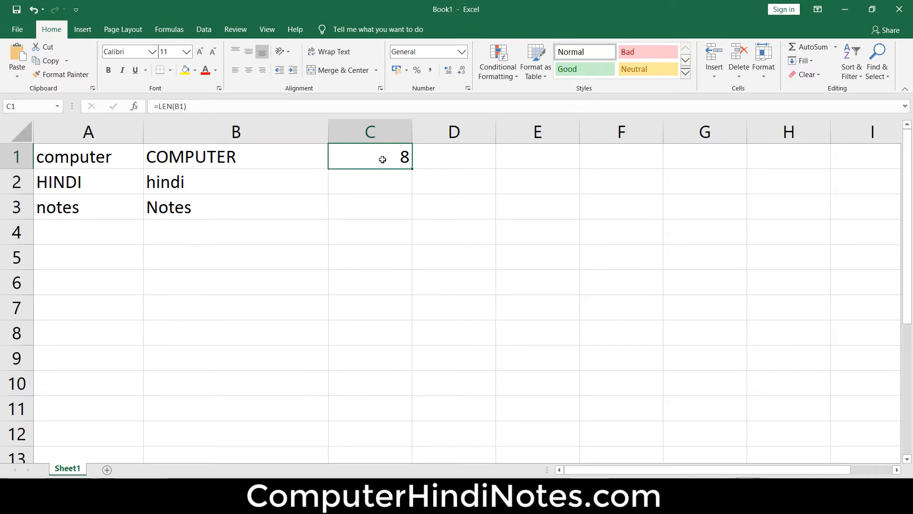
pyautogui.click(221, 180)
pyautogui.click(221, 201)
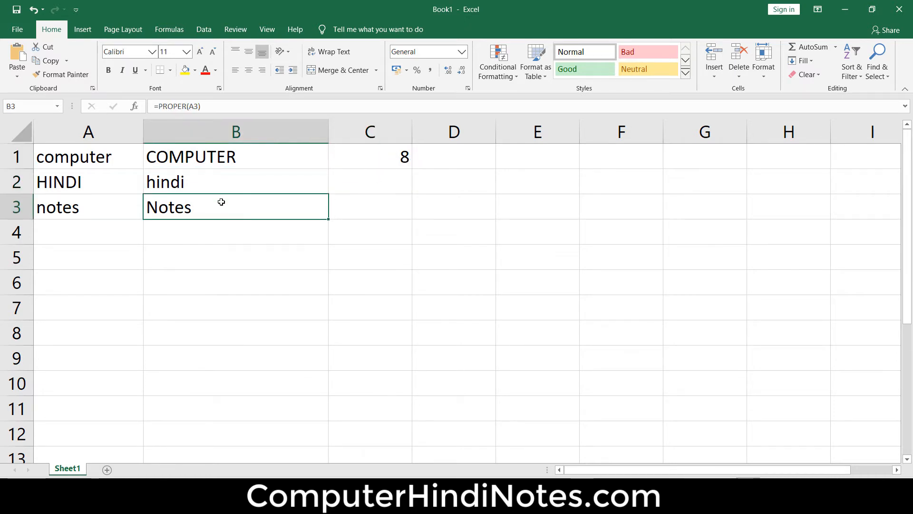
pyautogui.click(403, 152)
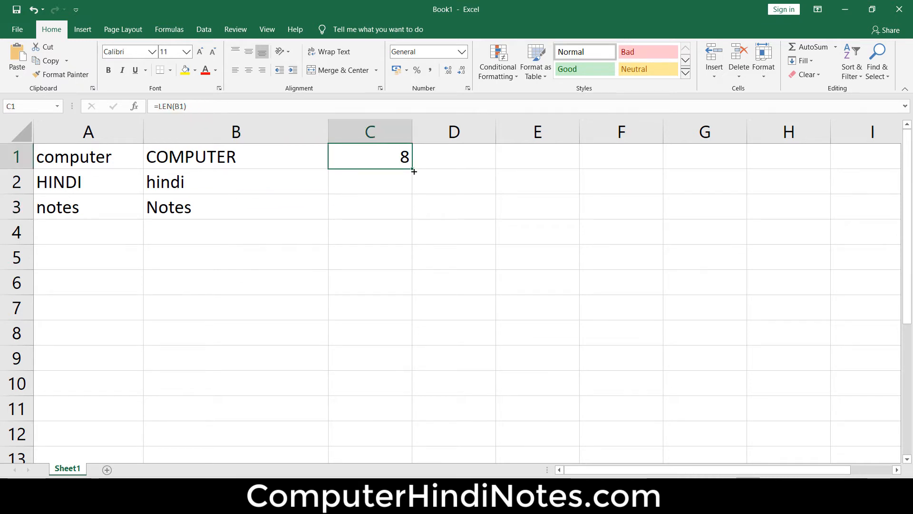
pyautogui.moveTo(414, 172); pyautogui.dragTo(418, 220)
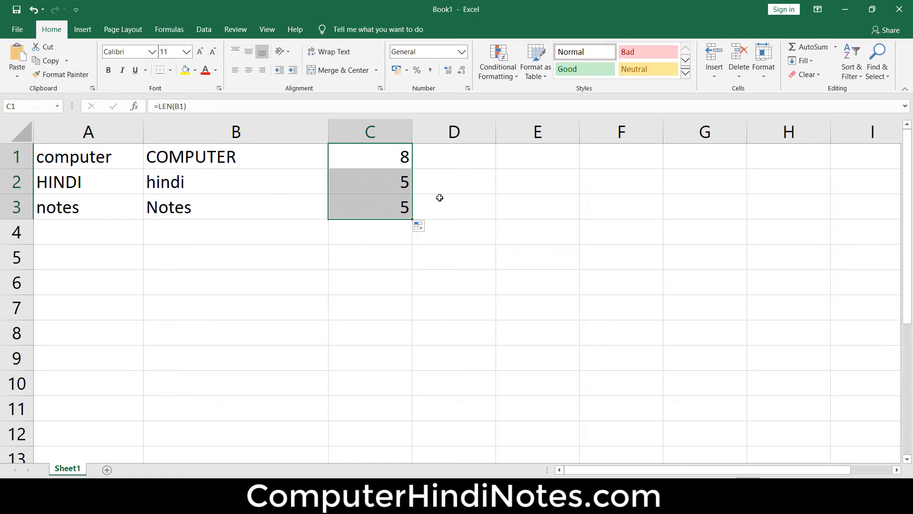
pyautogui.click(451, 188)
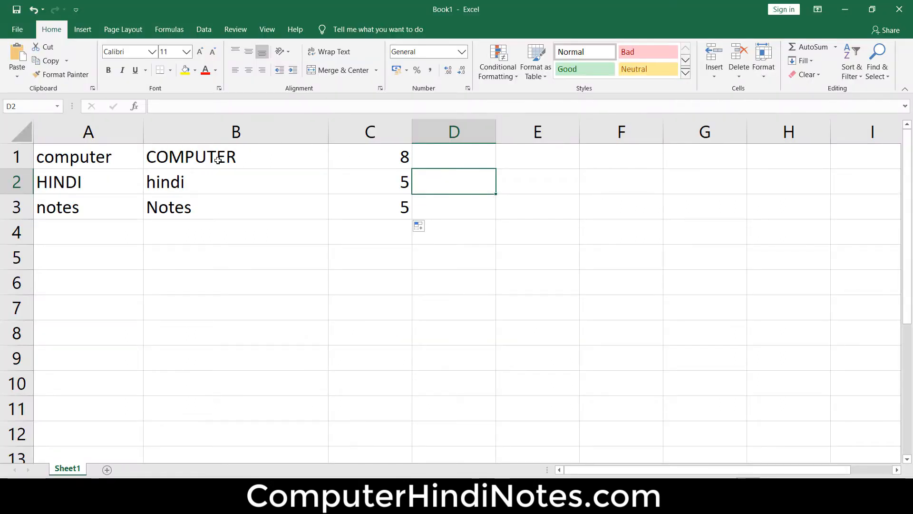
# Step: Clear the contents of the range B1:C4, keeping only the source words in column A
pyautogui.click(218, 160)
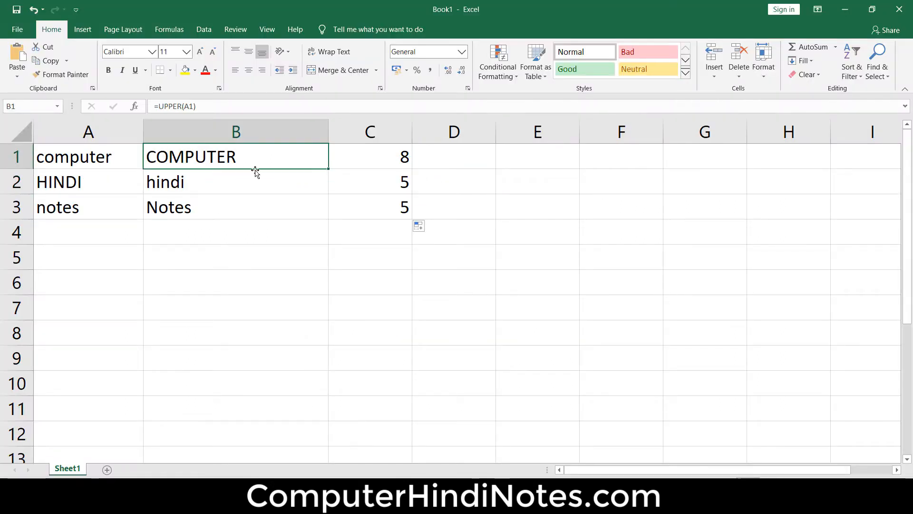
pyautogui.click(63, 159)
pyautogui.click(213, 158)
pyautogui.click(109, 156)
pyautogui.click(207, 161)
pyautogui.moveTo(222, 157); pyautogui.dragTo(396, 229)
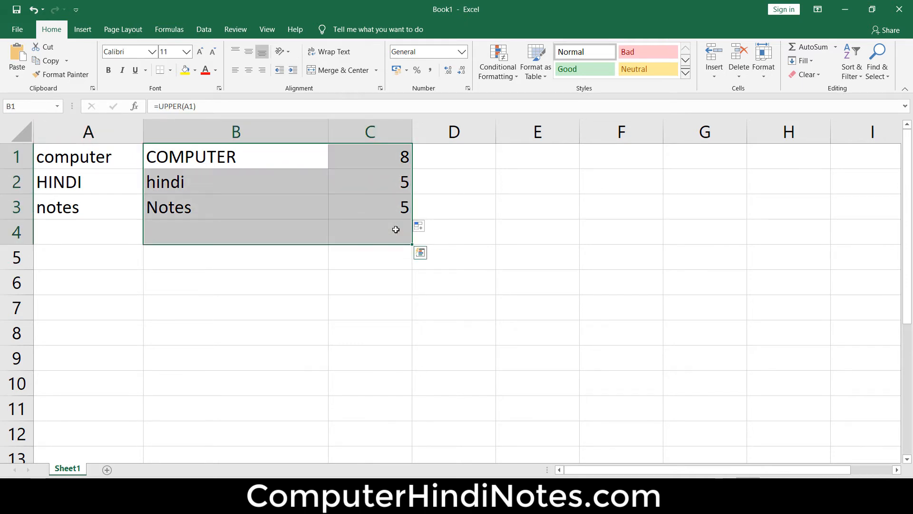
pyautogui.press('Delete')
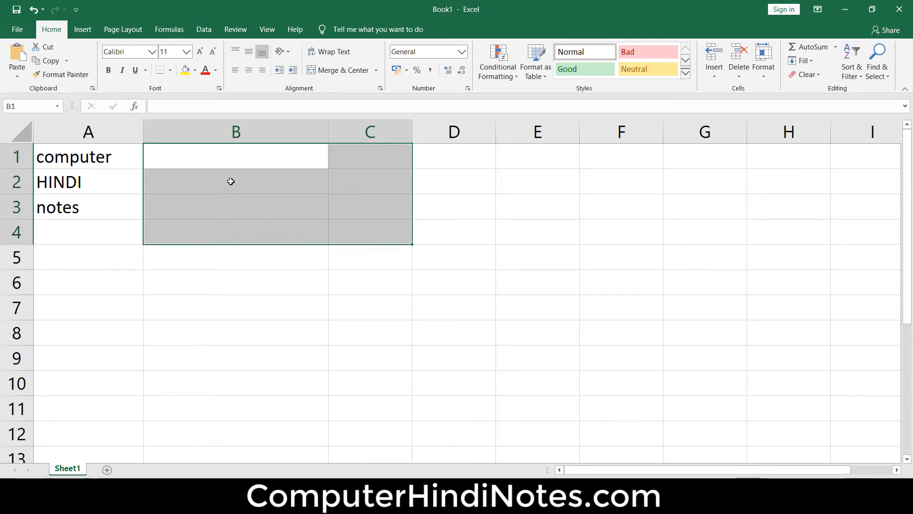
# Step: Enter the formula =LEFT(A1,3) in cell B1 to extract the first three characters of A1
pyautogui.click(232, 165)
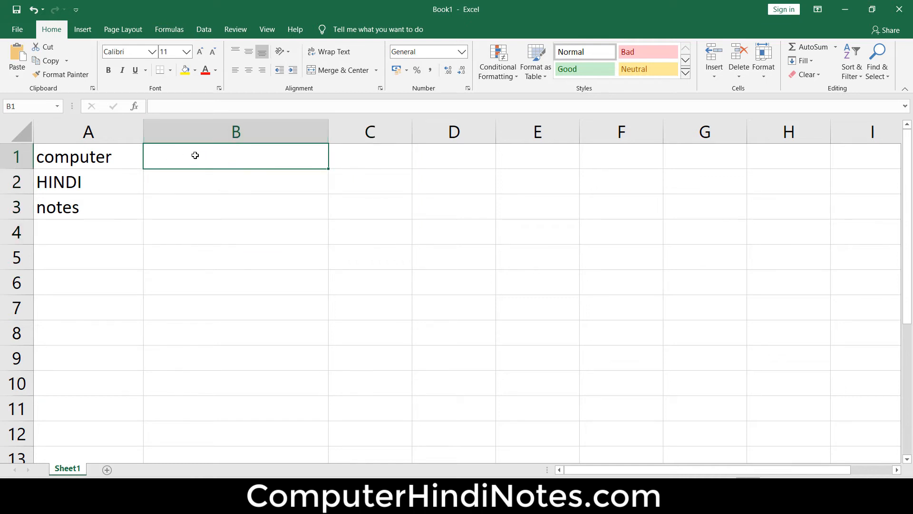
pyautogui.write('=le')
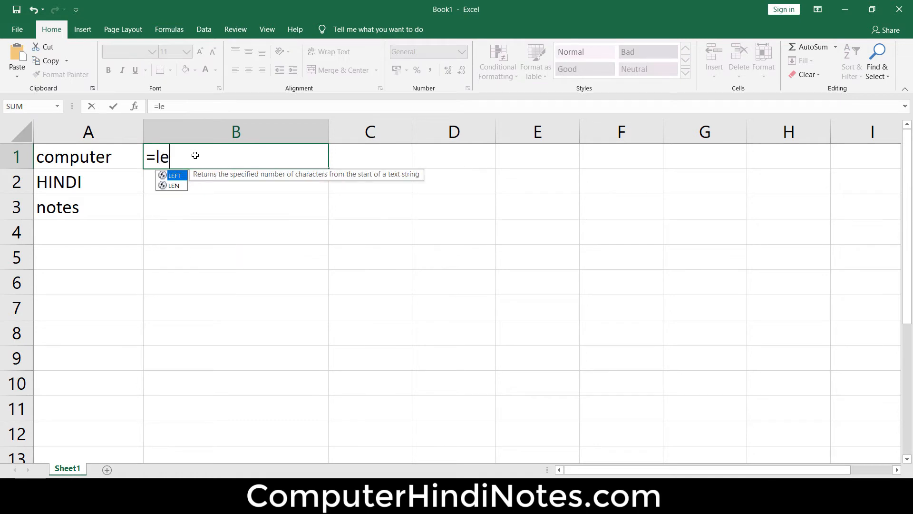
pyautogui.write('ft(')
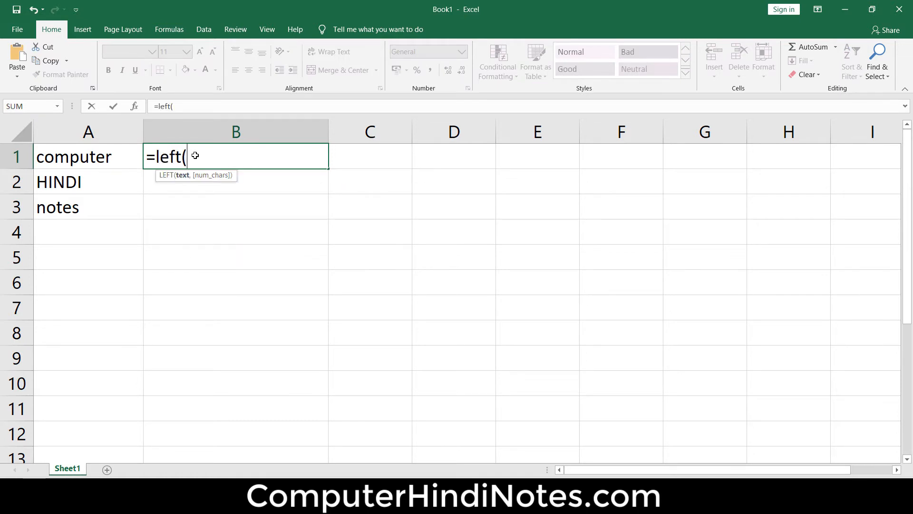
pyautogui.click(119, 156)
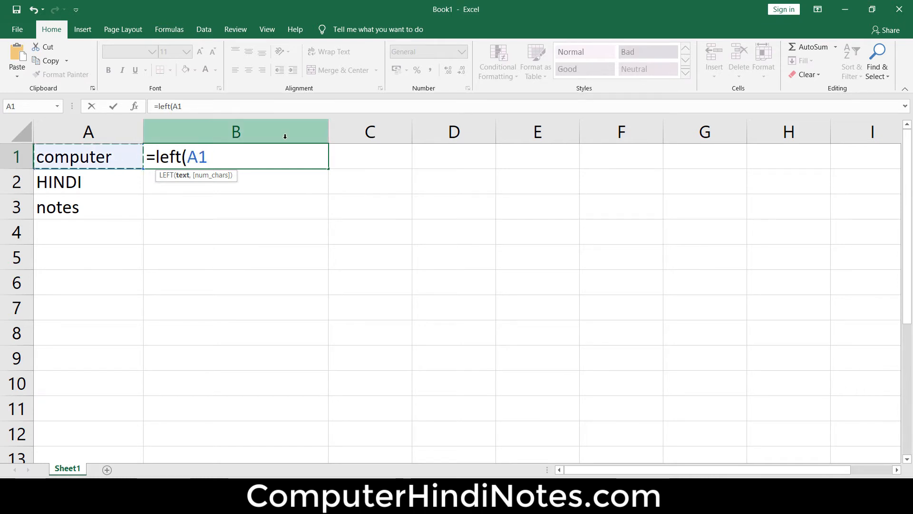
pyautogui.write(',')
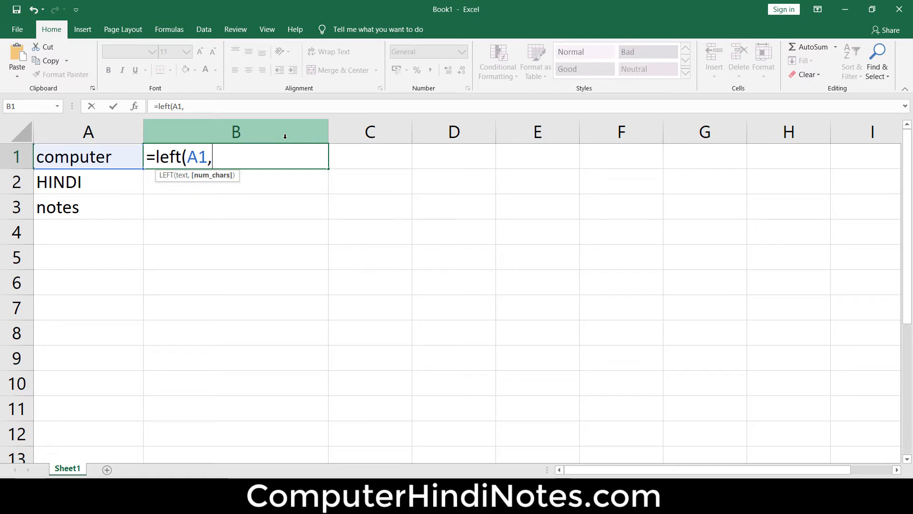
pyautogui.write('3')
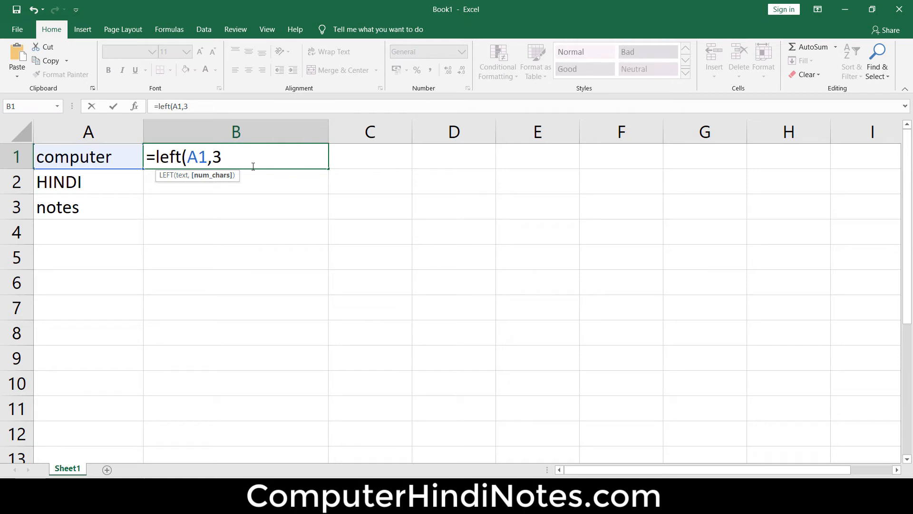
pyautogui.write(')')
pyautogui.press('Return')
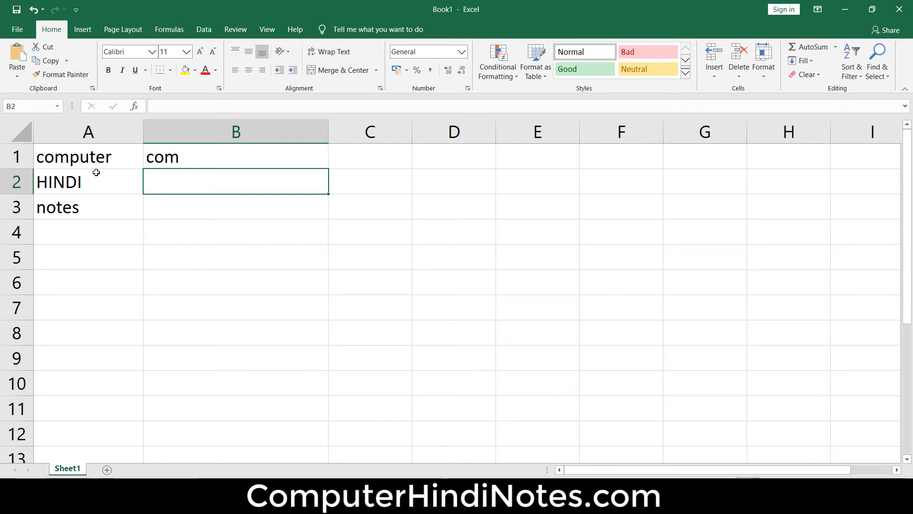
# Step: Fill the LEFT formula from B1 down through B3 and compare it with the source words in column A
pyautogui.click(232, 147)
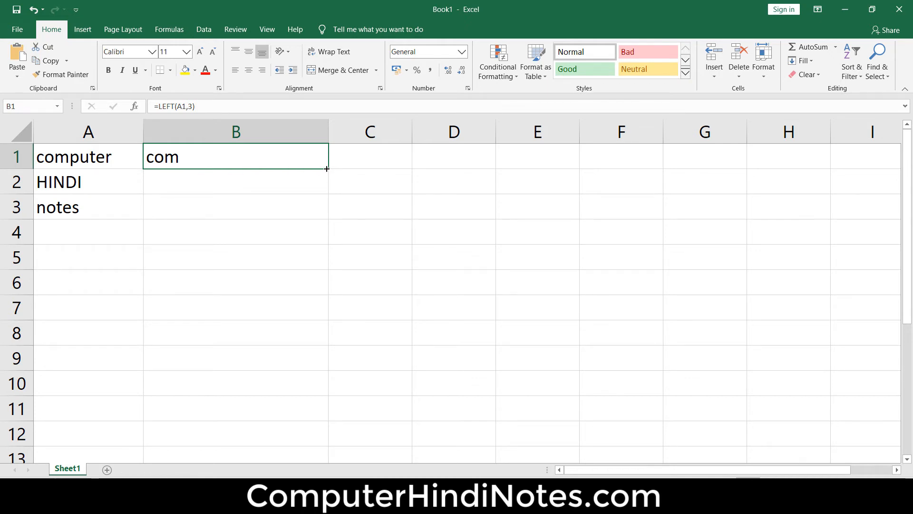
pyautogui.moveTo(328, 168); pyautogui.dragTo(323, 213)
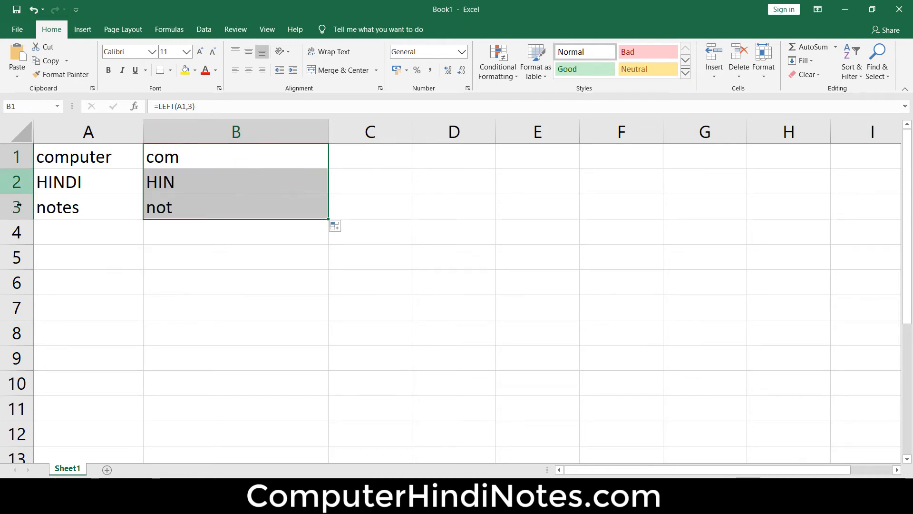
pyautogui.click(93, 187)
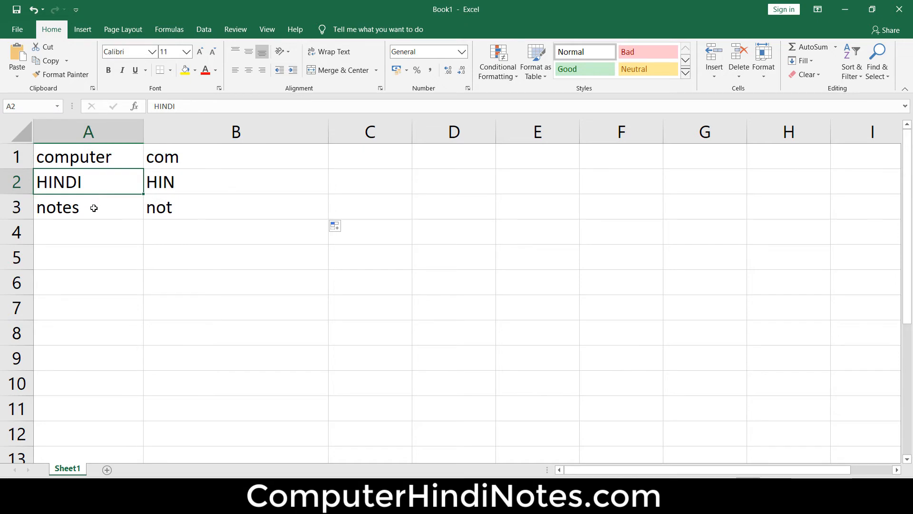
pyautogui.click(93, 208)
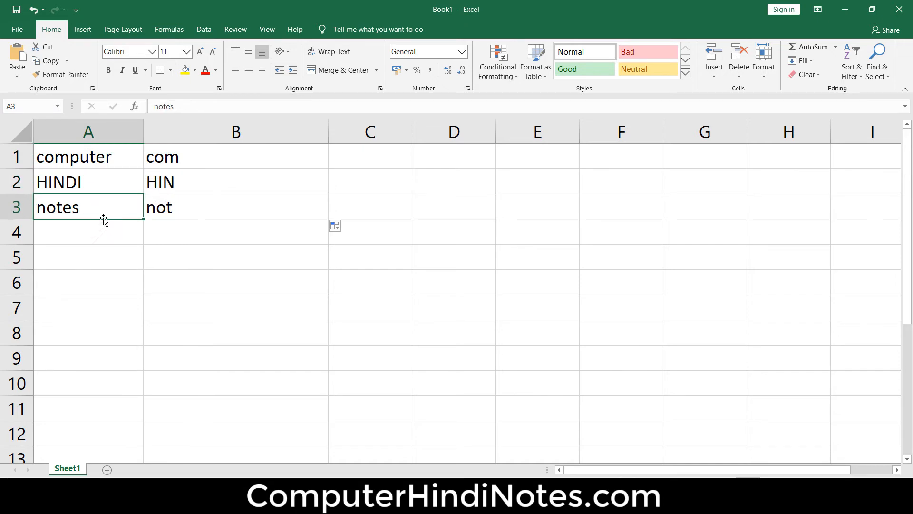
# Step: Enter the formula =RIGHT(A1,3) in cell C1 to extract the last three characters of A1
pyautogui.click(373, 158)
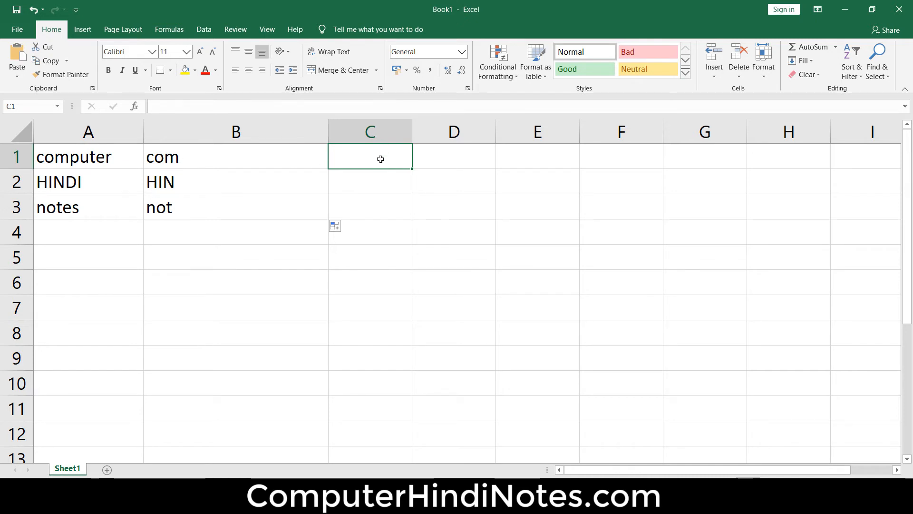
pyautogui.write('=')
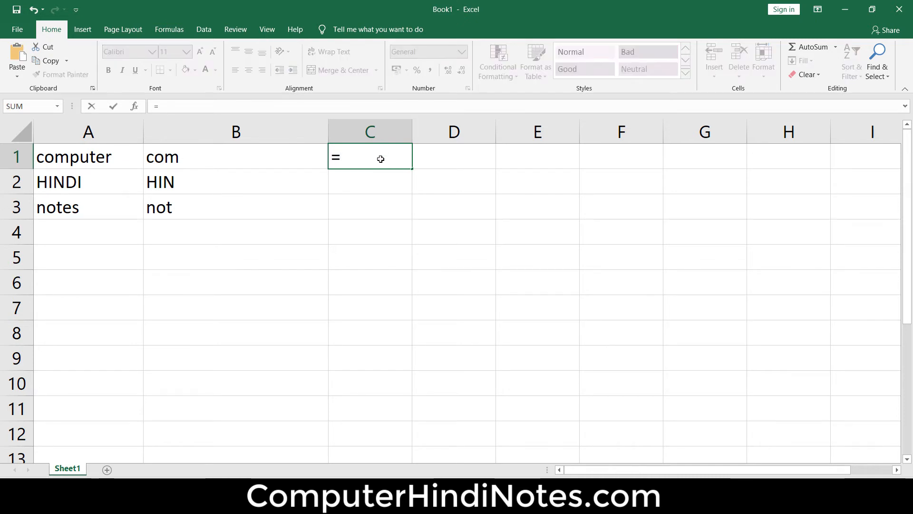
pyautogui.write('right')
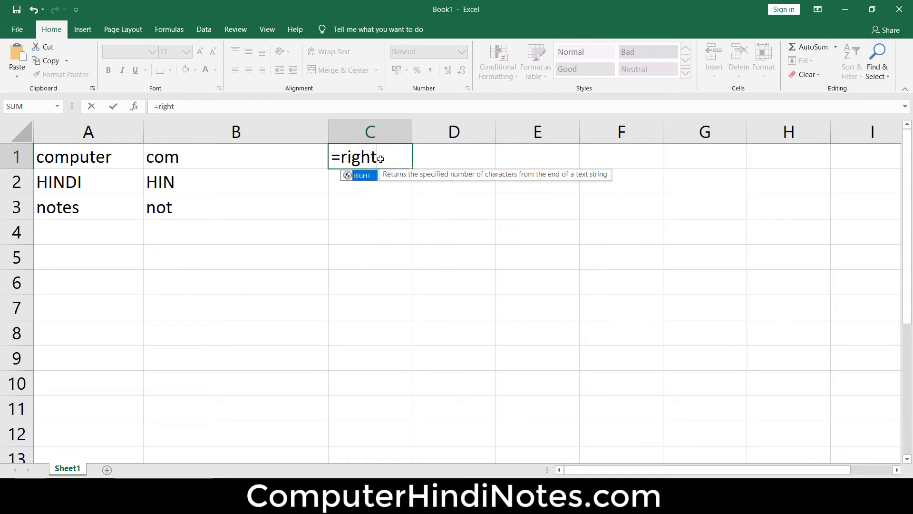
pyautogui.write('(')
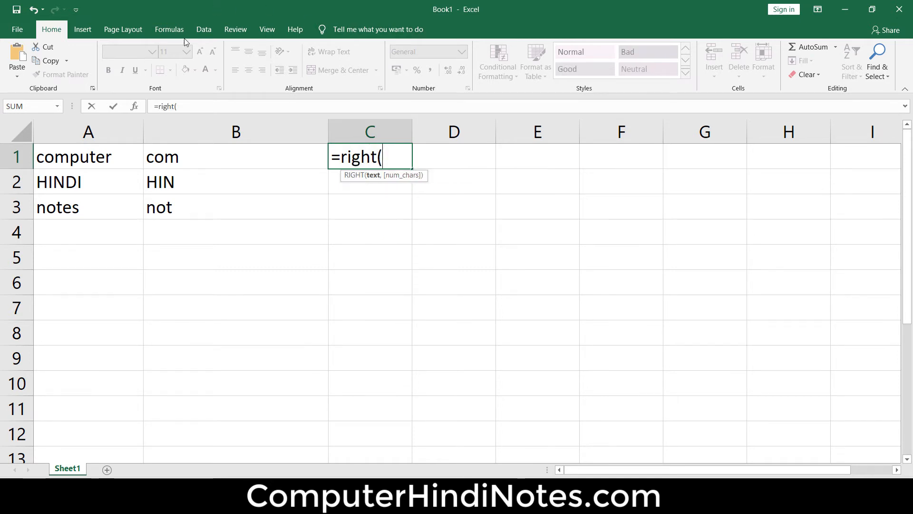
pyautogui.click(88, 157)
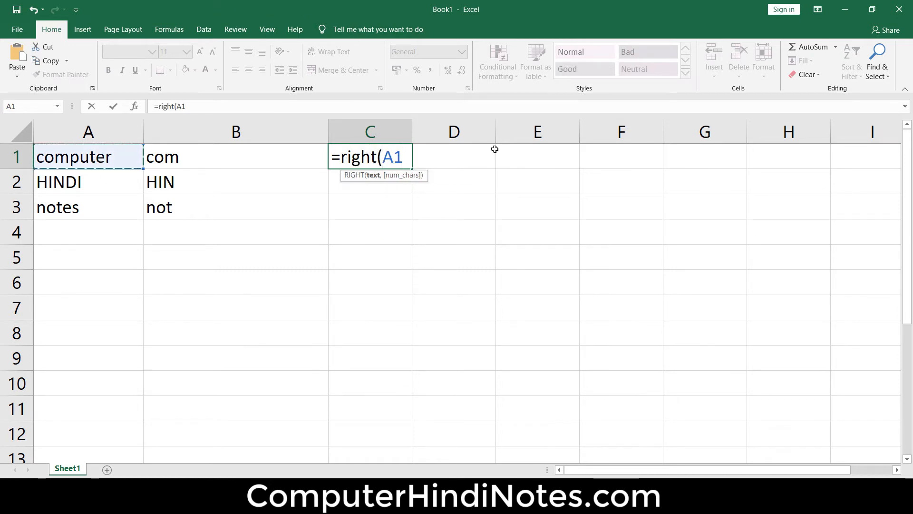
pyautogui.write(',')
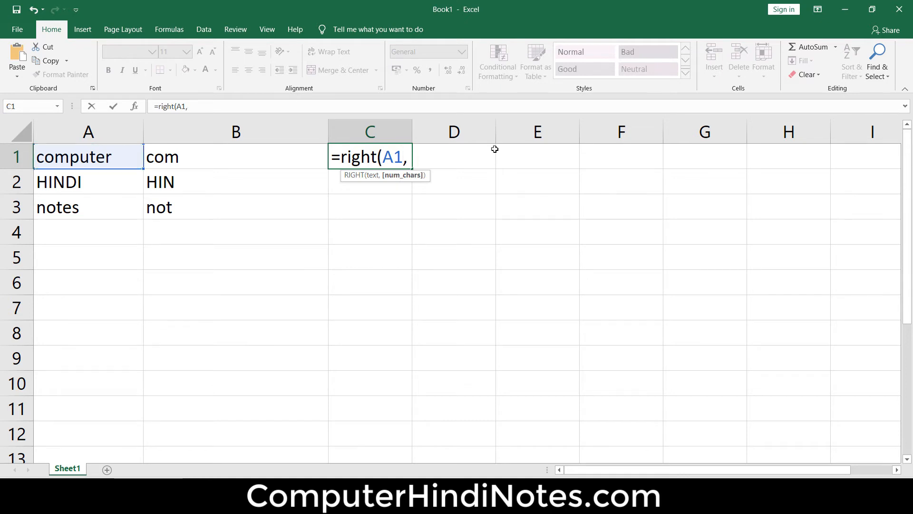
pyautogui.write('3)')
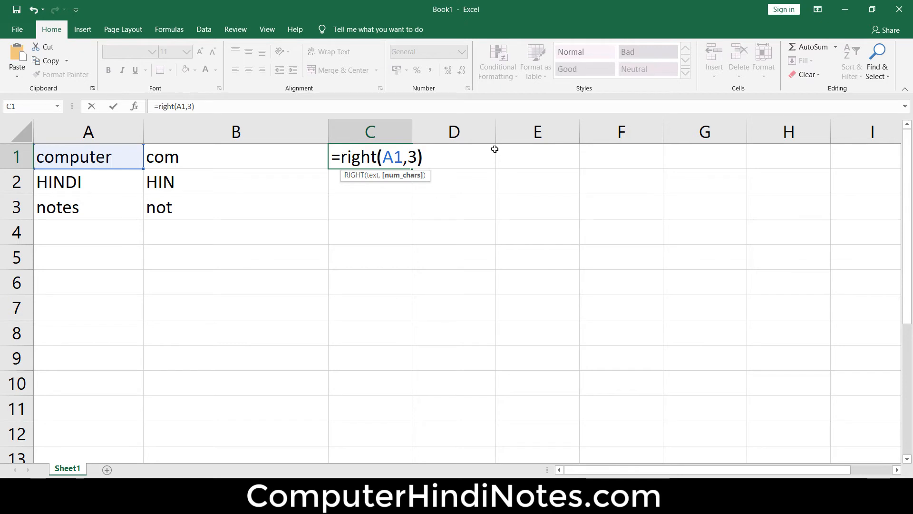
pyautogui.press('Return')
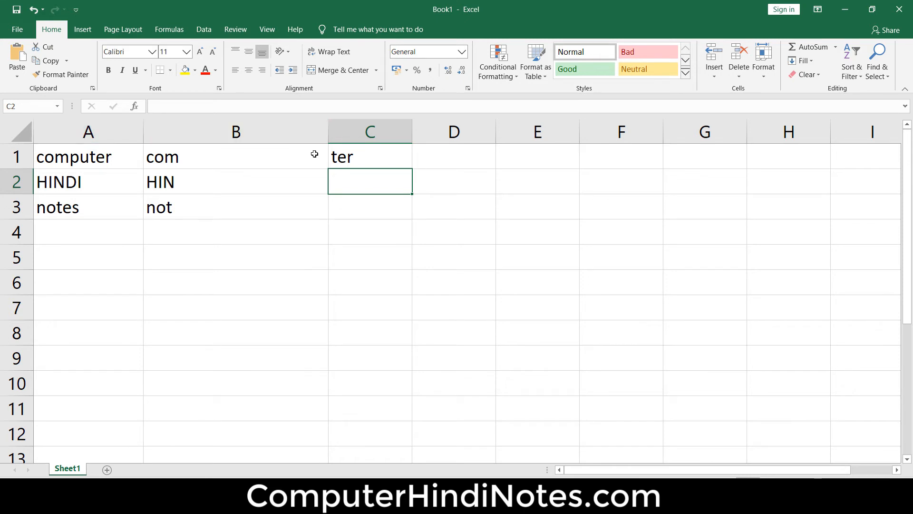
# Step: Fill the RIGHT formula from C1 down through C3
pyautogui.click(390, 162)
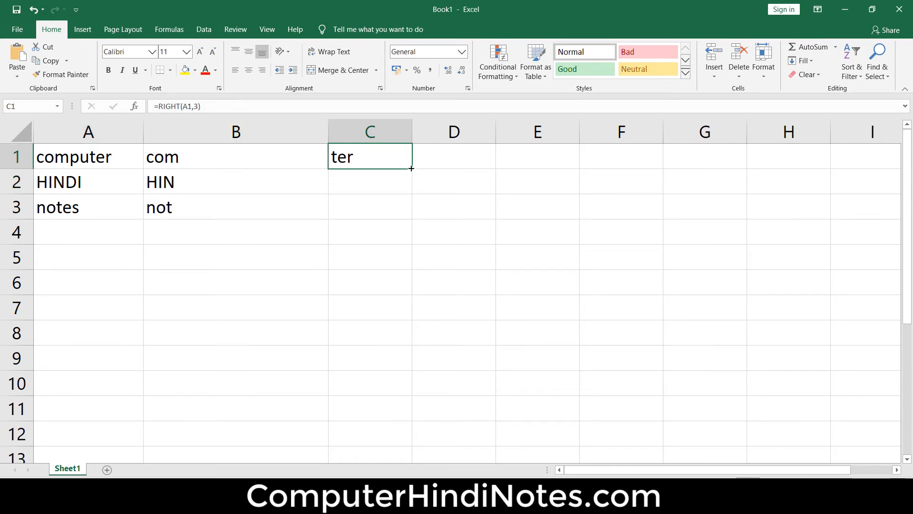
pyautogui.moveTo(412, 169); pyautogui.dragTo(407, 213)
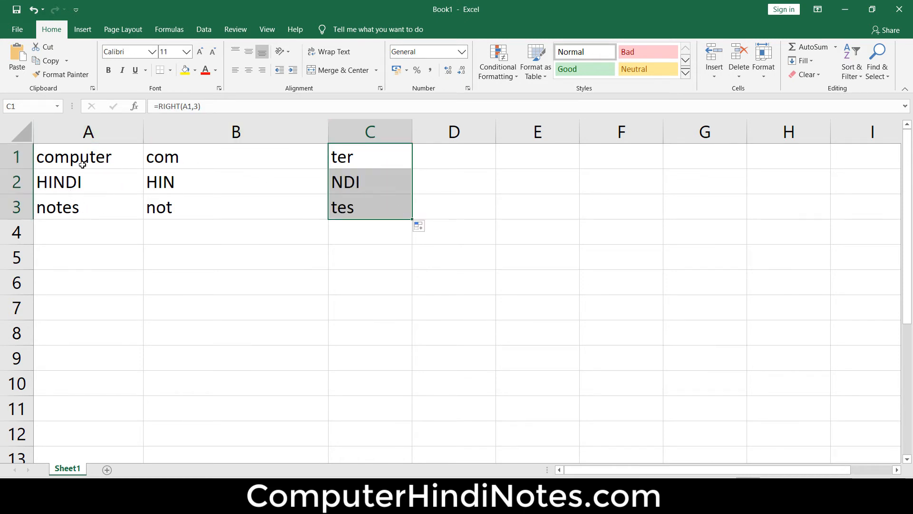
pyautogui.click(438, 299)
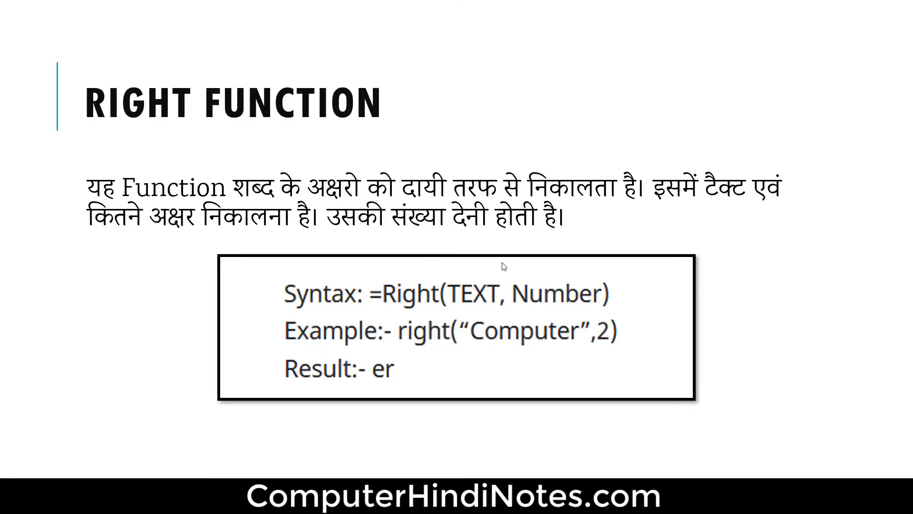
pyautogui.click(502, 262)
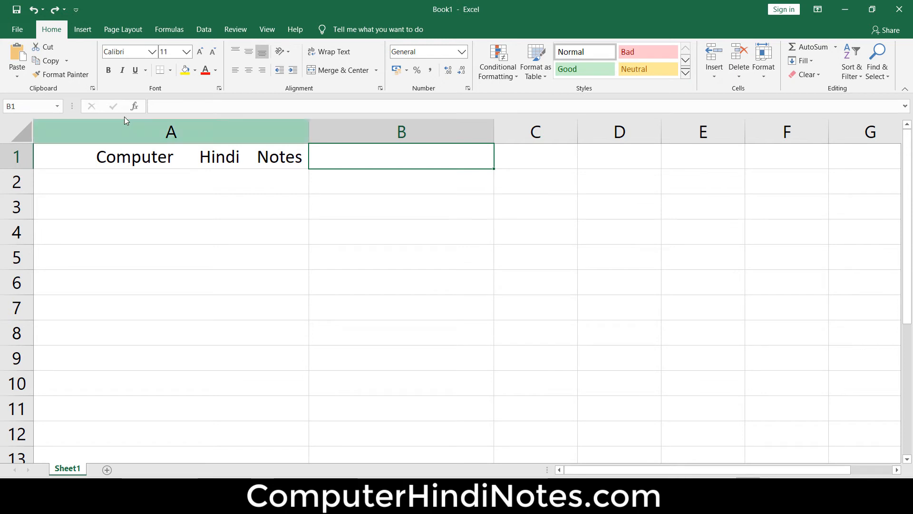
# Step: Enter the formula =TRIM(A1) in cell B1 to remove the extra spaces from the text in A1
pyautogui.write('=')
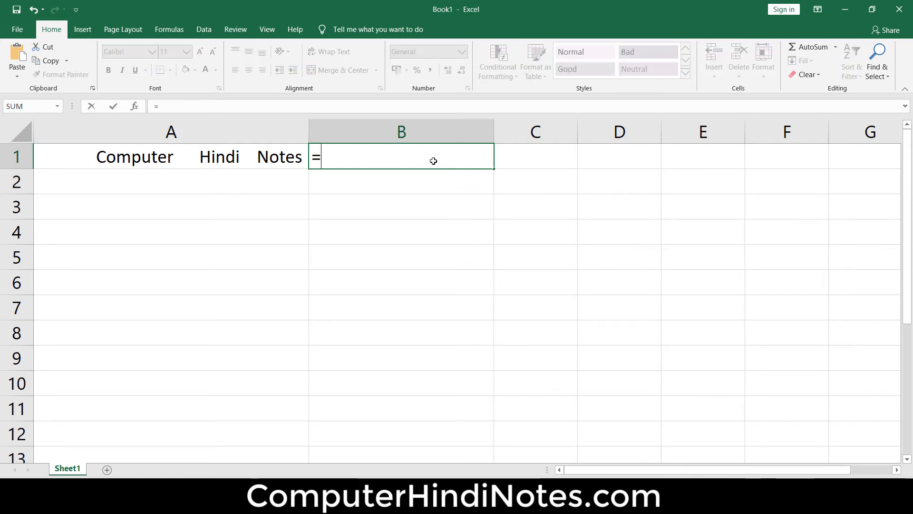
pyautogui.write('tr')
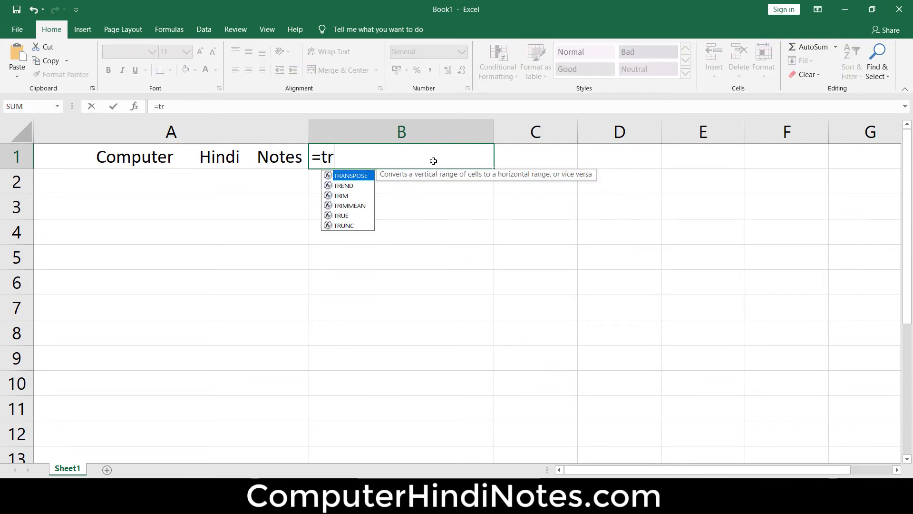
pyautogui.write('im(')
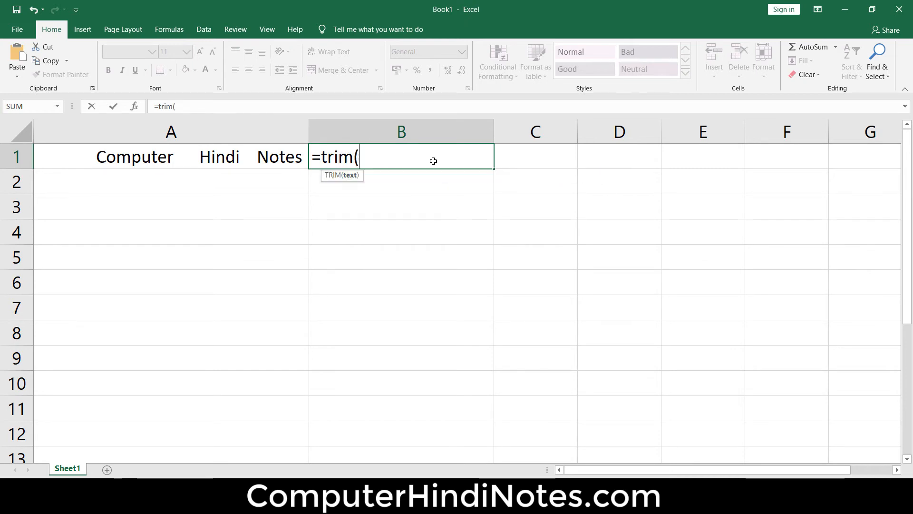
pyautogui.click(235, 158)
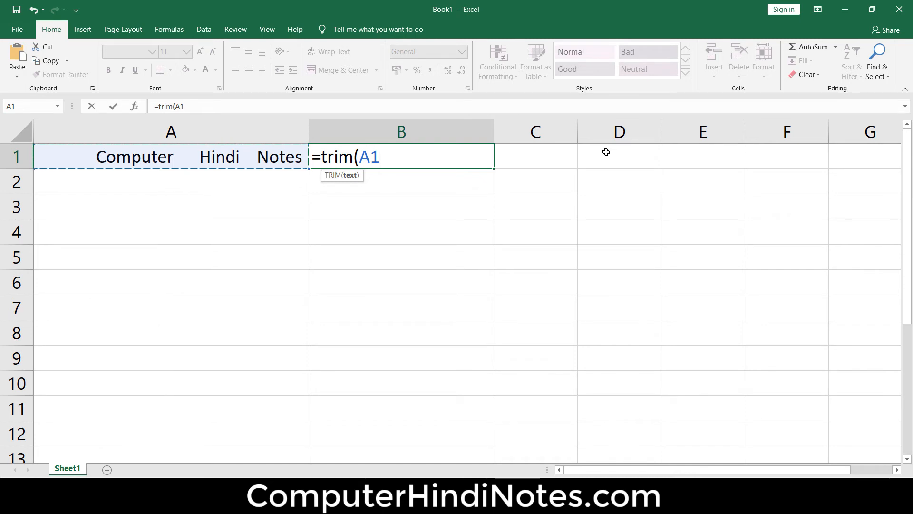
pyautogui.write(')')
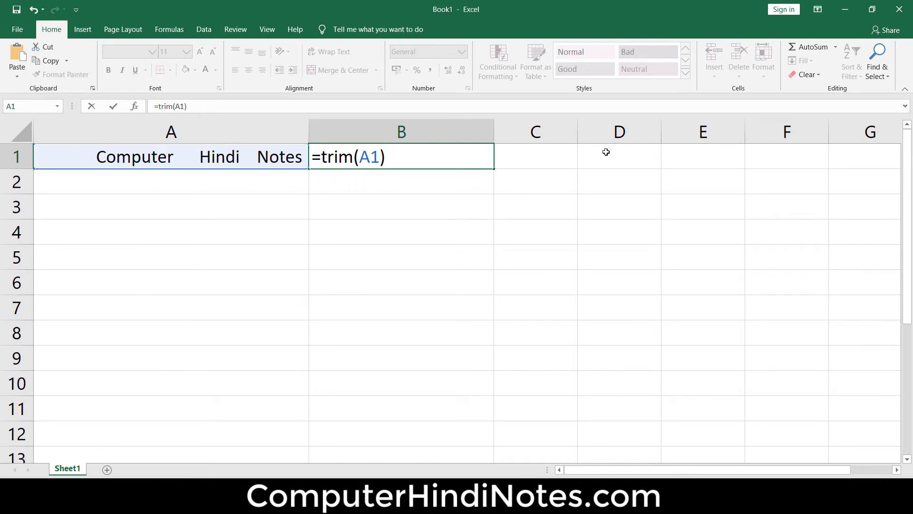
pyautogui.press('Return')
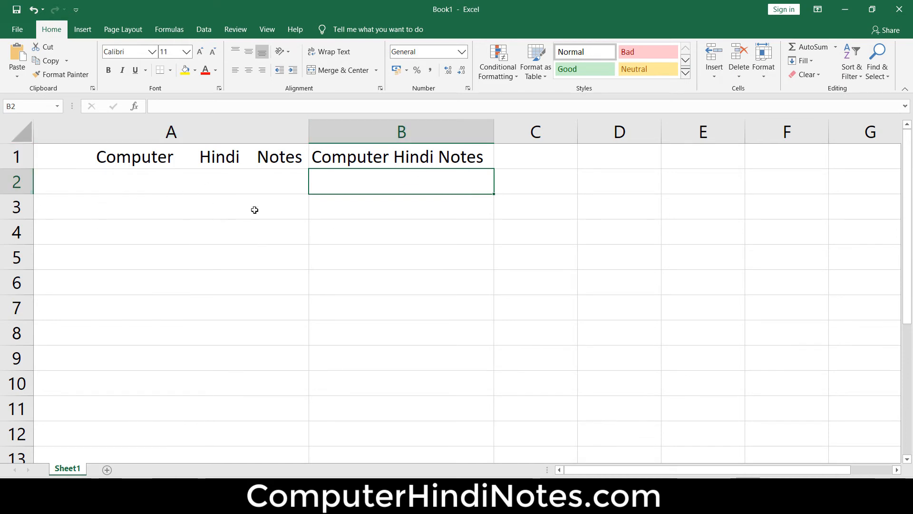
pyautogui.click(378, 158)
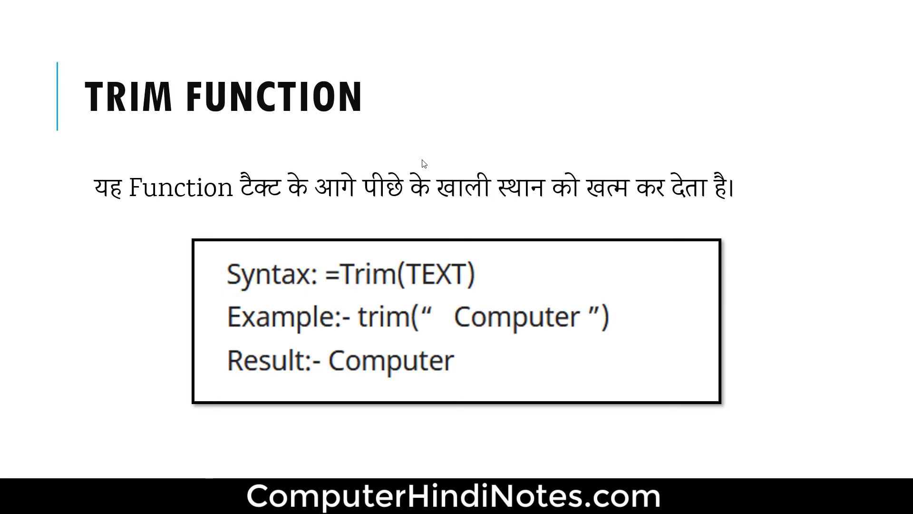
pyautogui.click(422, 160)
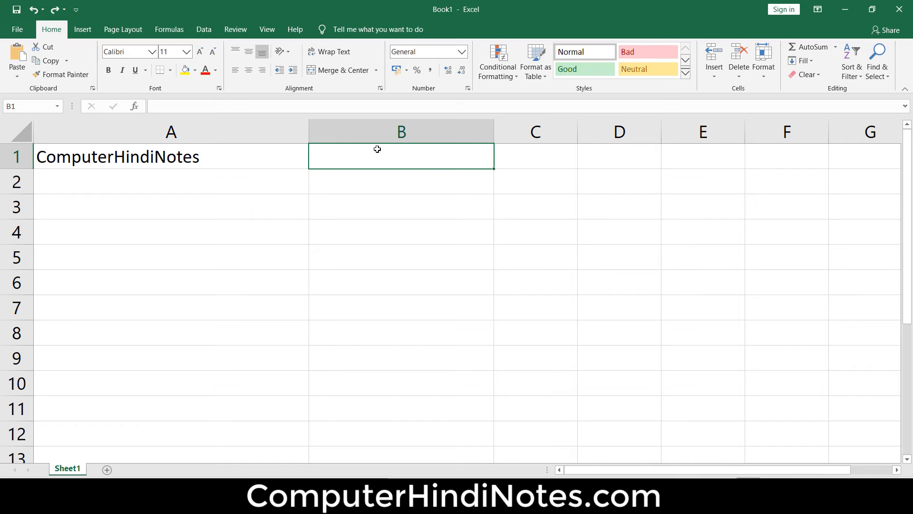
# Step: Enter the formula =MID(A1,9,5) in cell B1 to extract five characters of A1 starting at the ninth
pyautogui.write('=')
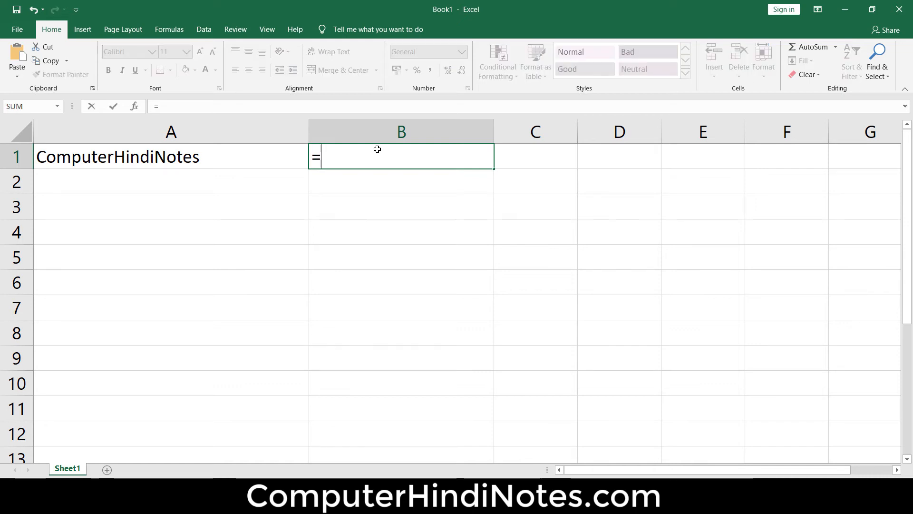
pyautogui.write('mid')
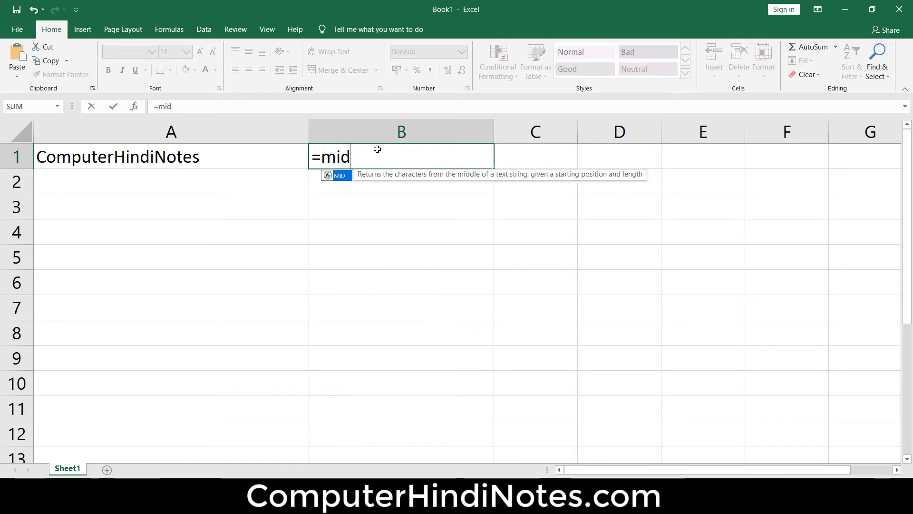
pyautogui.write('(')
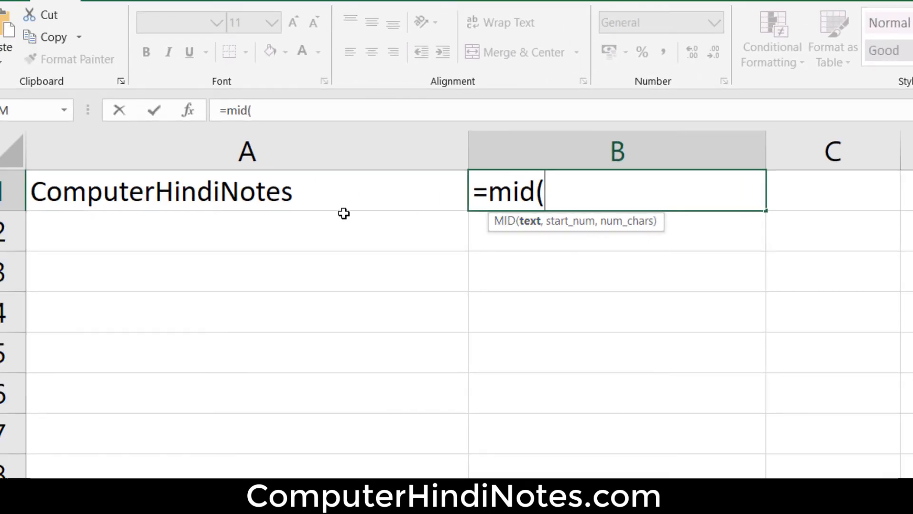
pyautogui.click(302, 203)
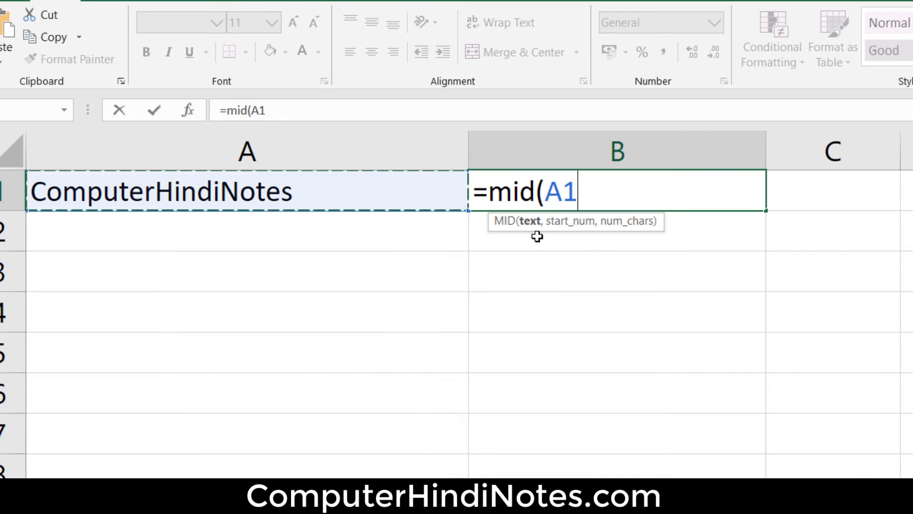
pyautogui.write(',')
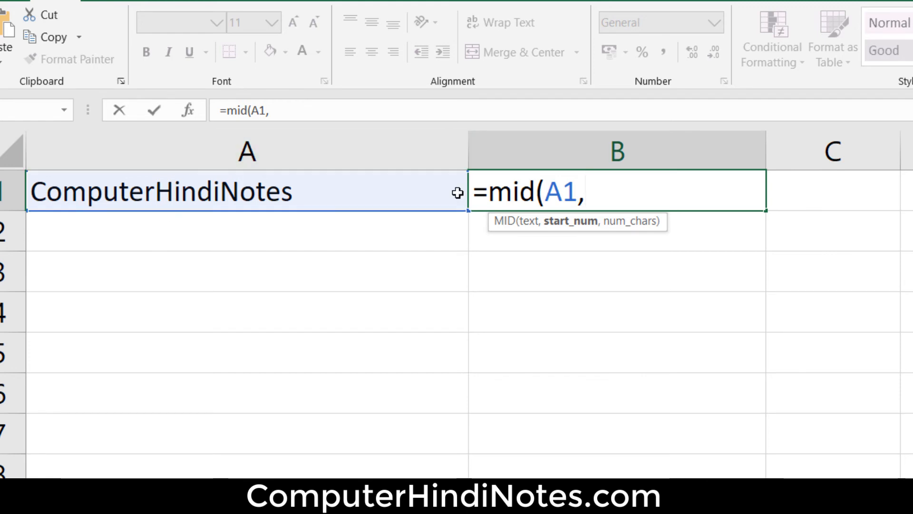
pyautogui.write('9')
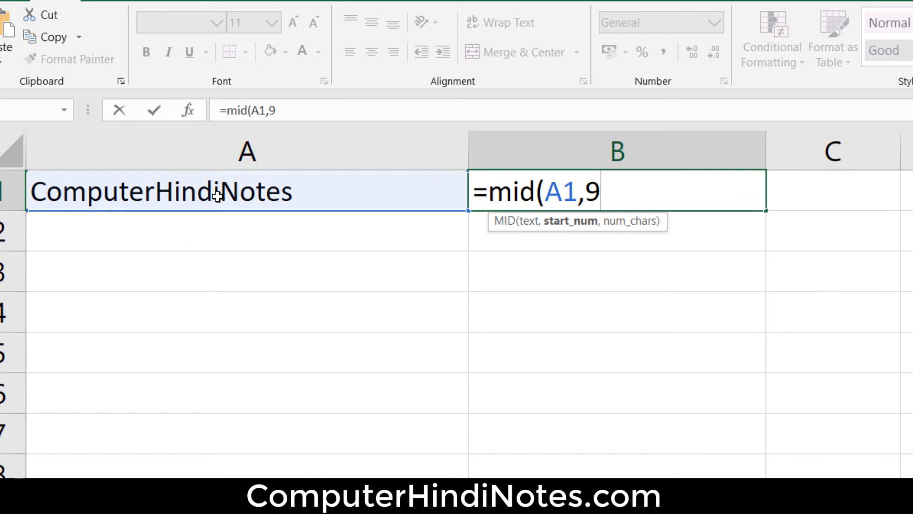
pyautogui.write(',5')
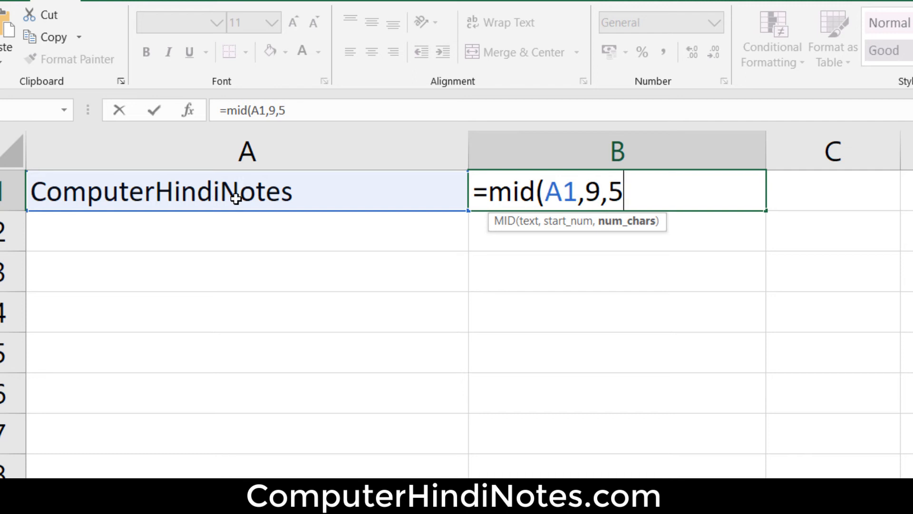
pyautogui.write(')')
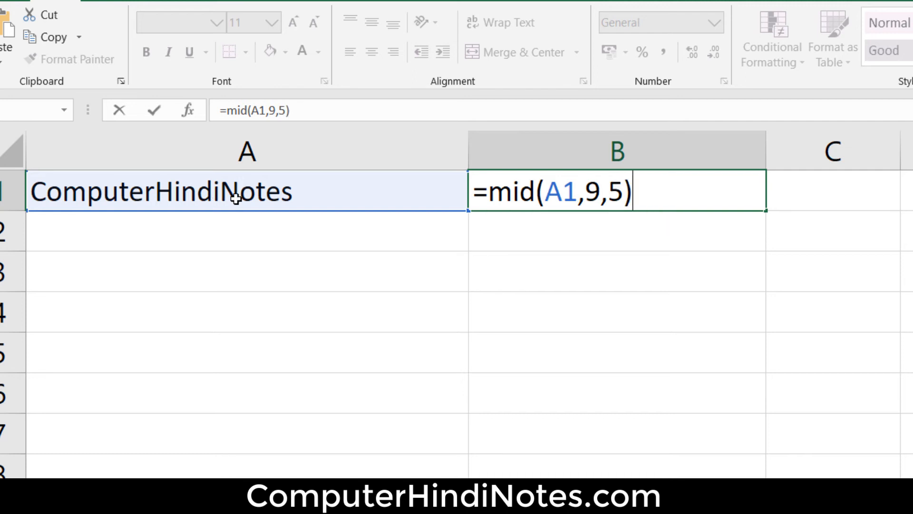
pyautogui.press('Return')
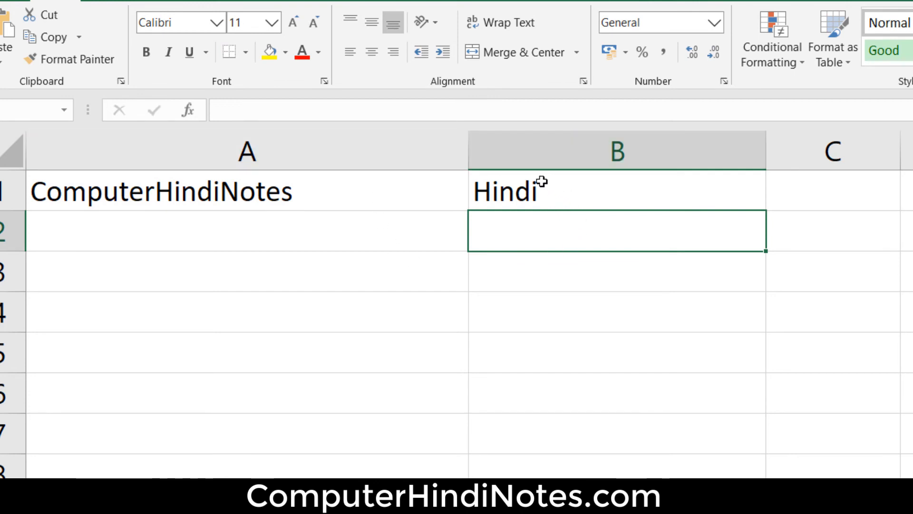
pyautogui.click(577, 187)
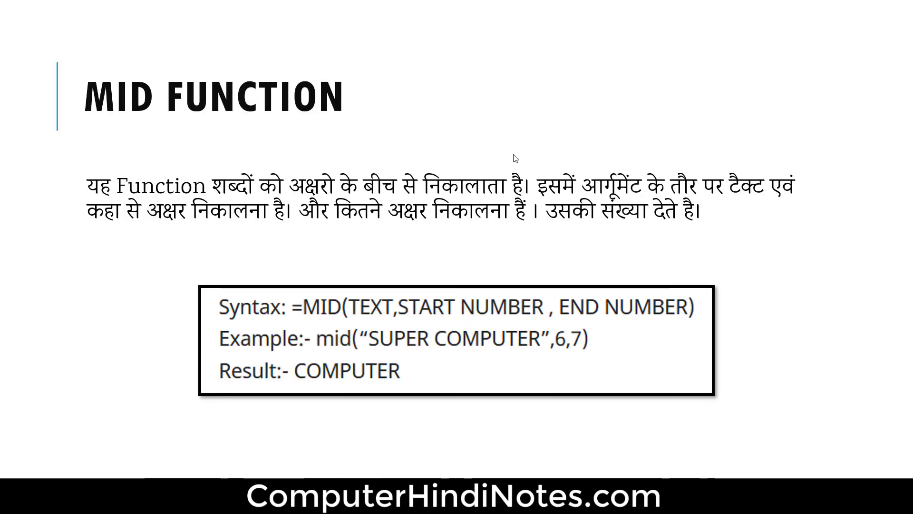
pyautogui.click(514, 154)
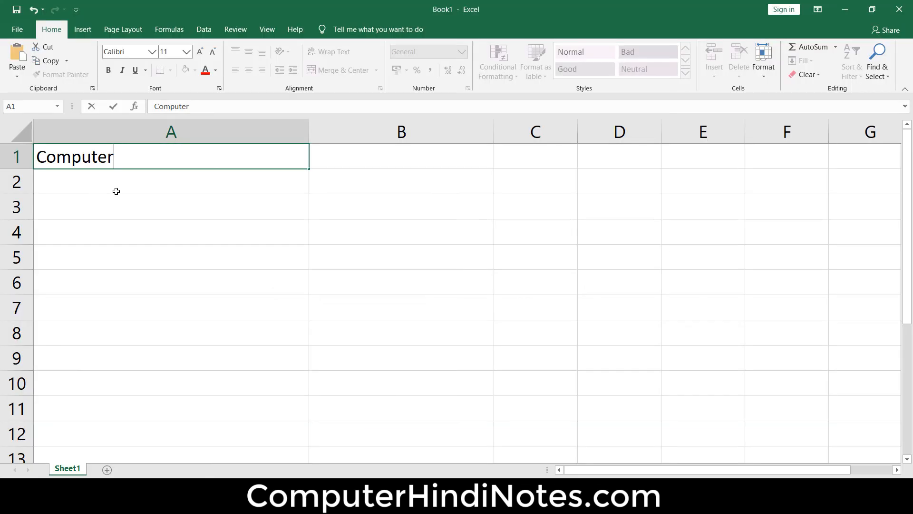
# Step: Enter the sample words Computer, Hindi and Notes in cells A1, A2 and A3
pyautogui.press('Return')
pyautogui.write('Hindi')
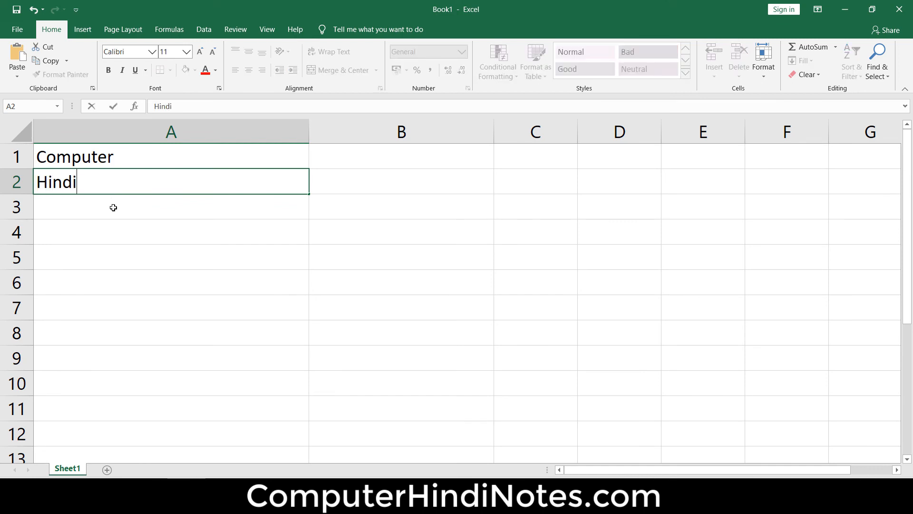
pyautogui.press('Return')
pyautogui.write('Notez')
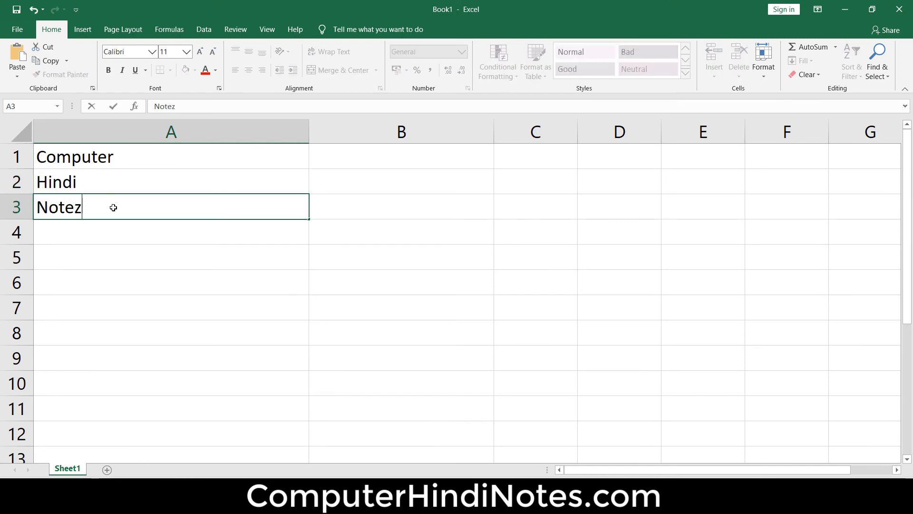
pyautogui.press('BackSpace')
pyautogui.write('s')
# Step: Enter the formula =CONCATENATE(A1:A4) in cell B4 and widen column B
pyautogui.click(397, 240)
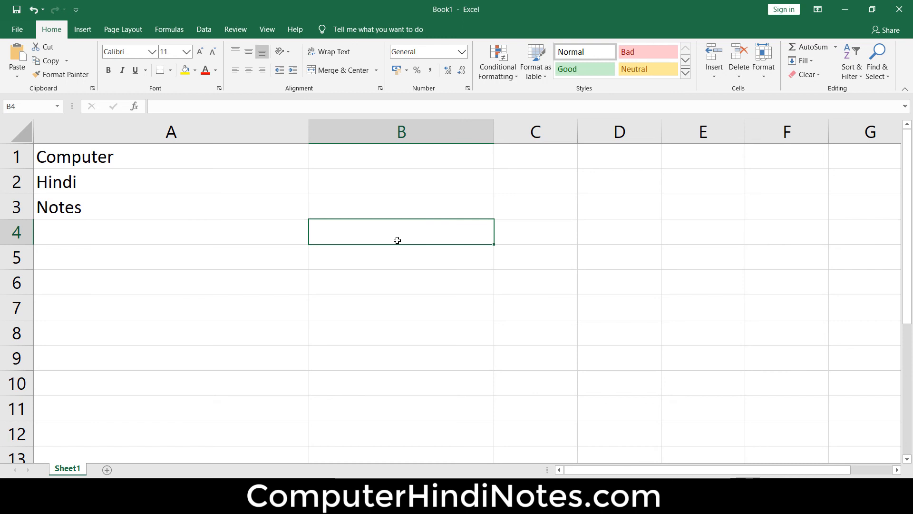
pyautogui.write('=')
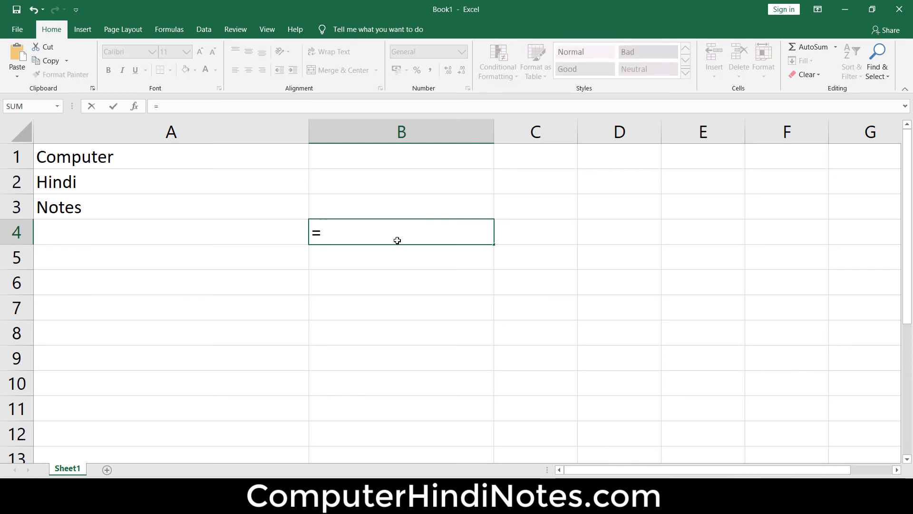
pyautogui.write('concat')
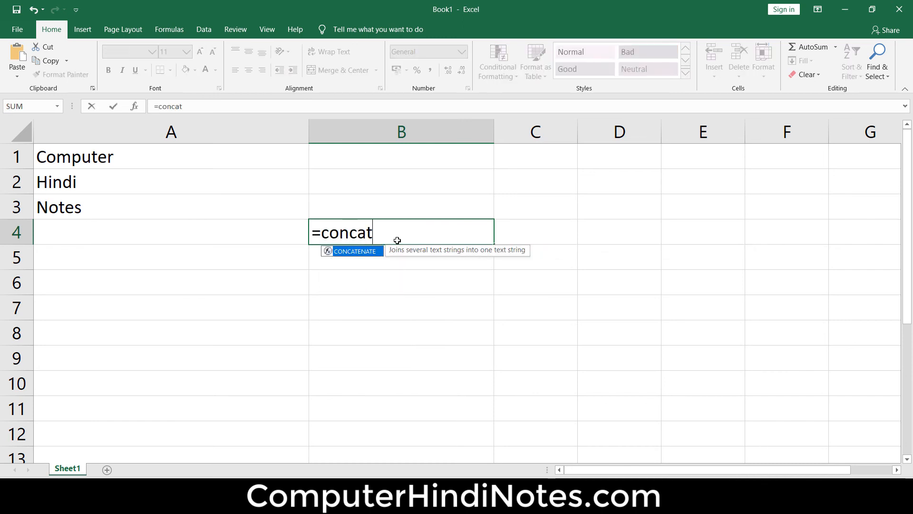
pyautogui.write('ena')
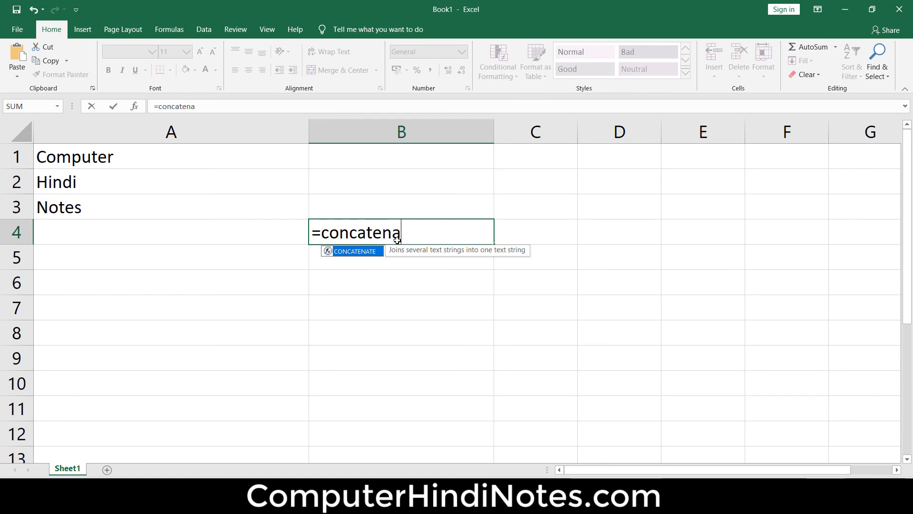
pyautogui.write('te')
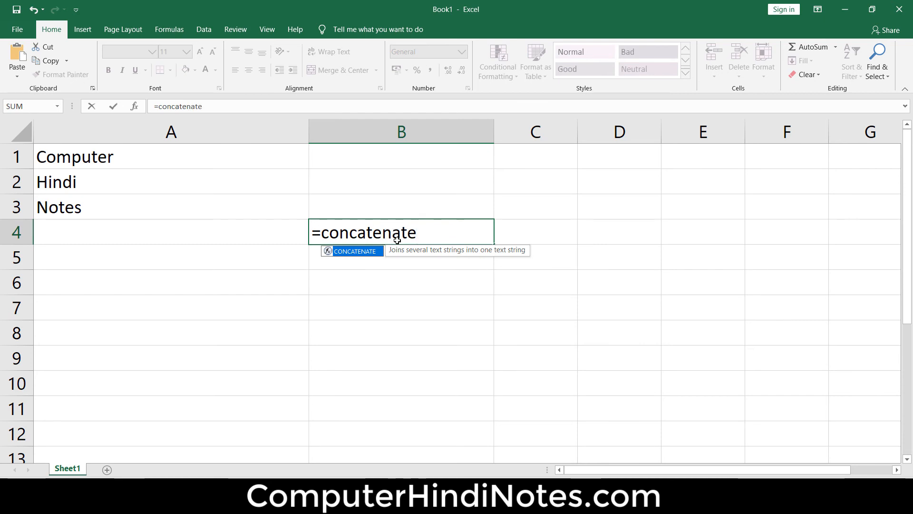
pyautogui.write('(')
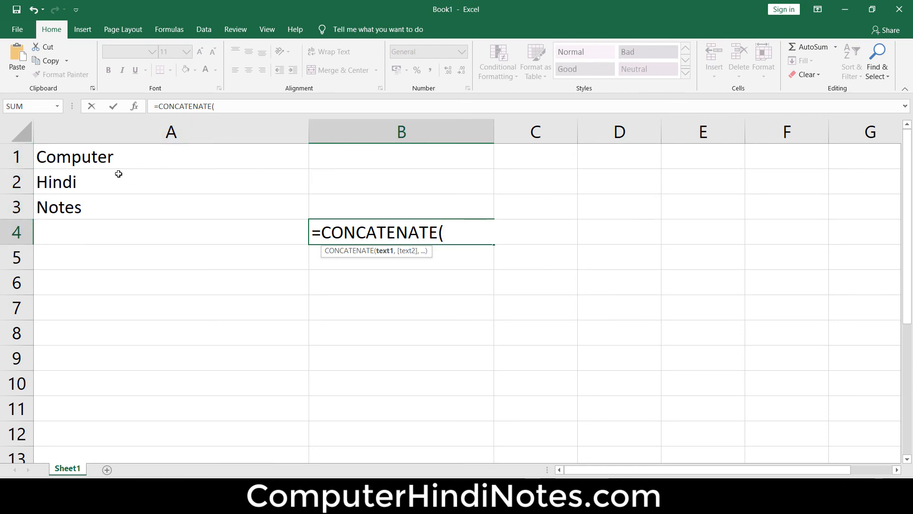
pyautogui.moveTo(123, 156); pyautogui.dragTo(121, 222)
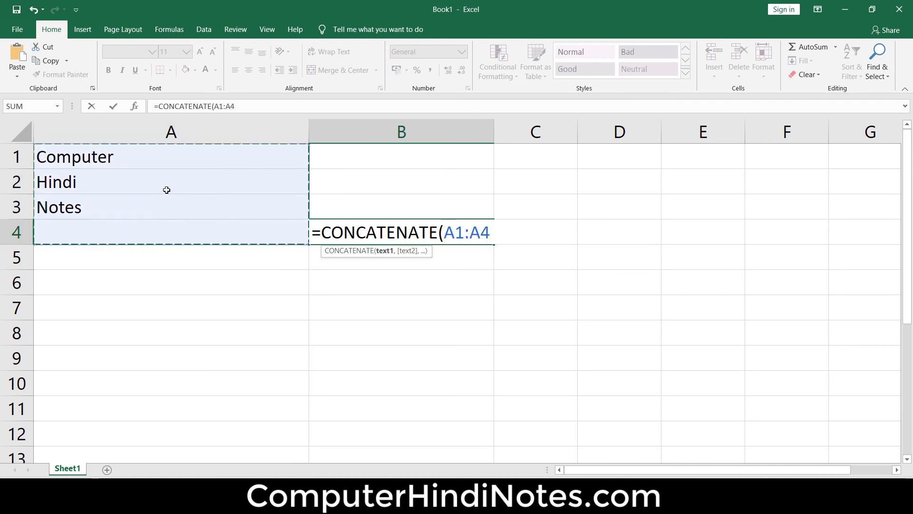
pyautogui.write(')')
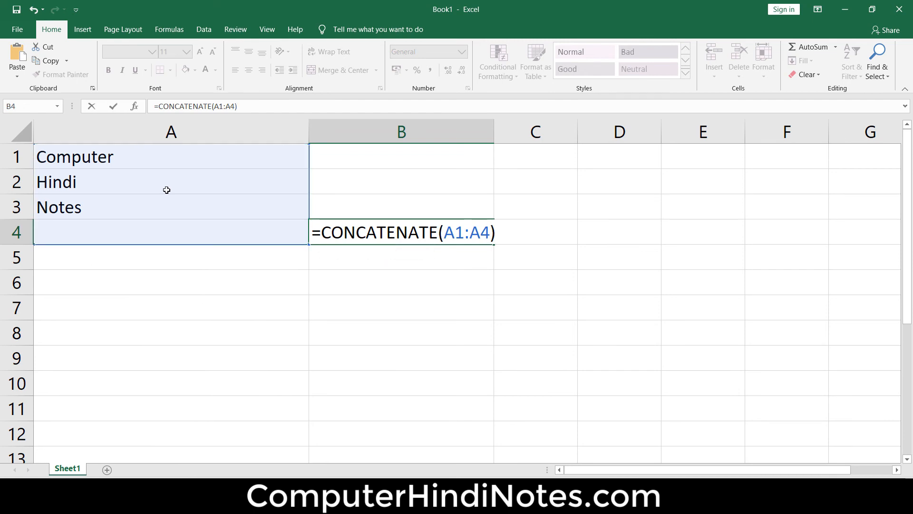
pyautogui.press('Return')
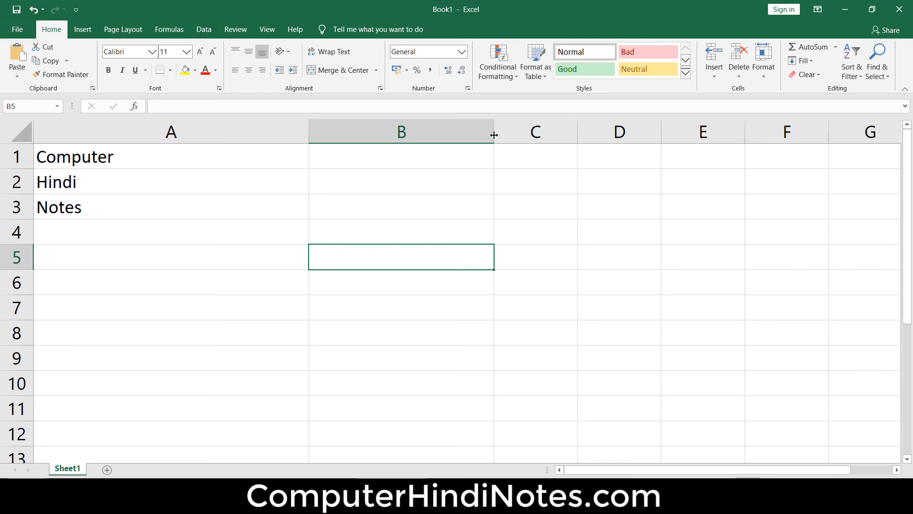
pyautogui.moveTo(494, 135); pyautogui.dragTo(633, 136)
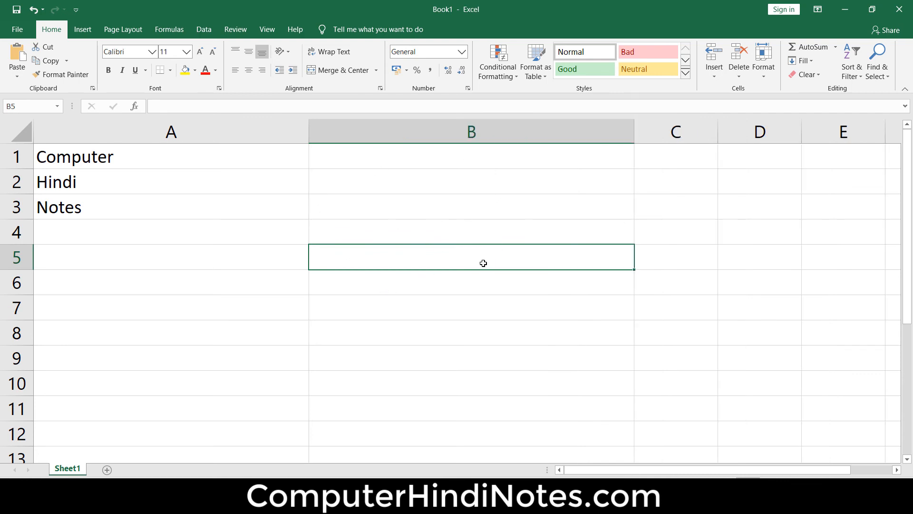
# Step: Change the formula in cell B4 to =CONCATENATE(A1,A2,A3), replacing the range with separate cell references
pyautogui.doubleClick(470, 253)
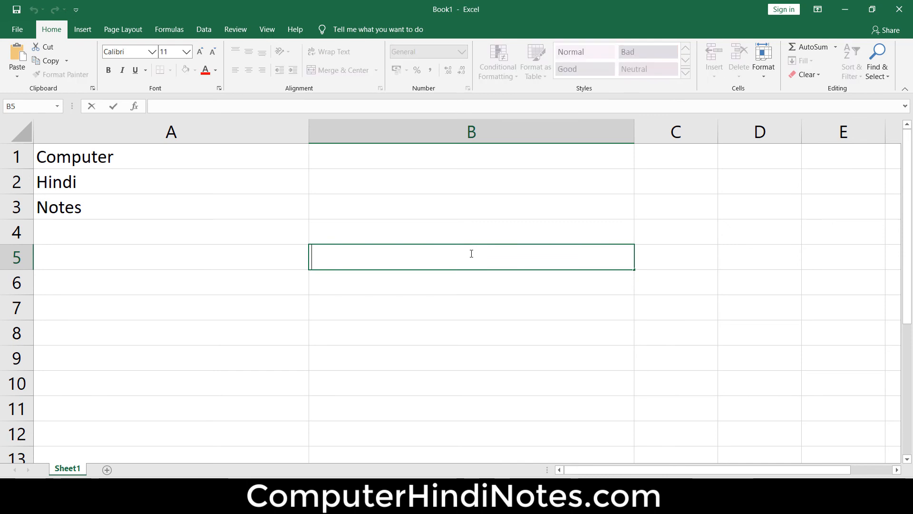
pyautogui.doubleClick(441, 232)
pyautogui.doubleClick(441, 232)
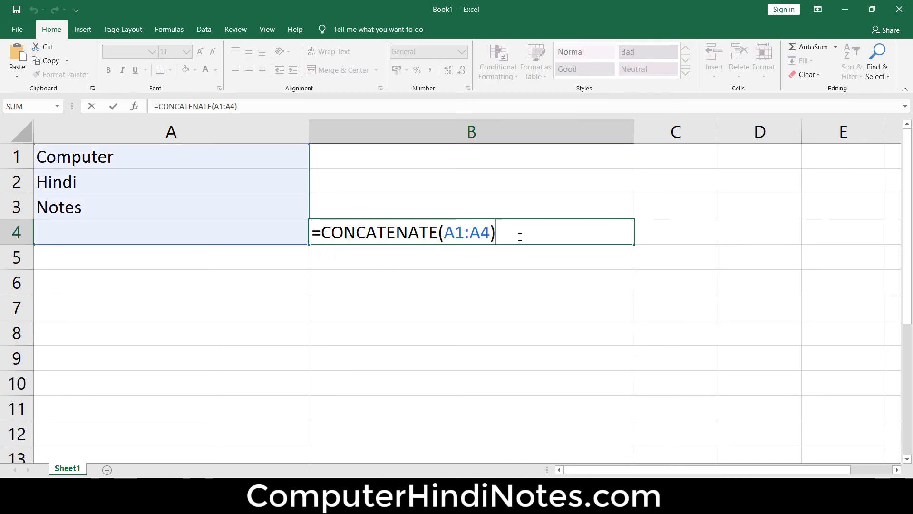
pyautogui.press('BackSpace')
pyautogui.press('BackSpace')
pyautogui.press('BackSpace')
pyautogui.press('BackSpace')
pyautogui.press('BackSpace')
pyautogui.press('BackSpace')
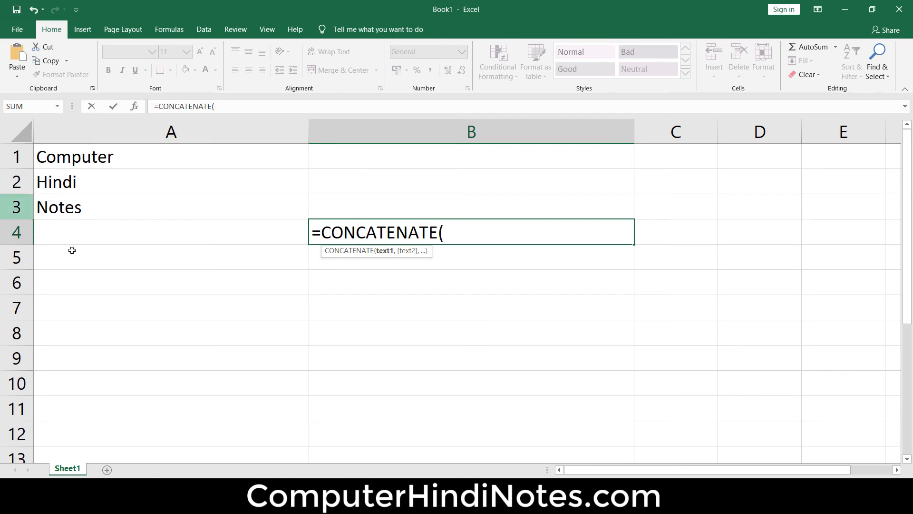
pyautogui.click(168, 158)
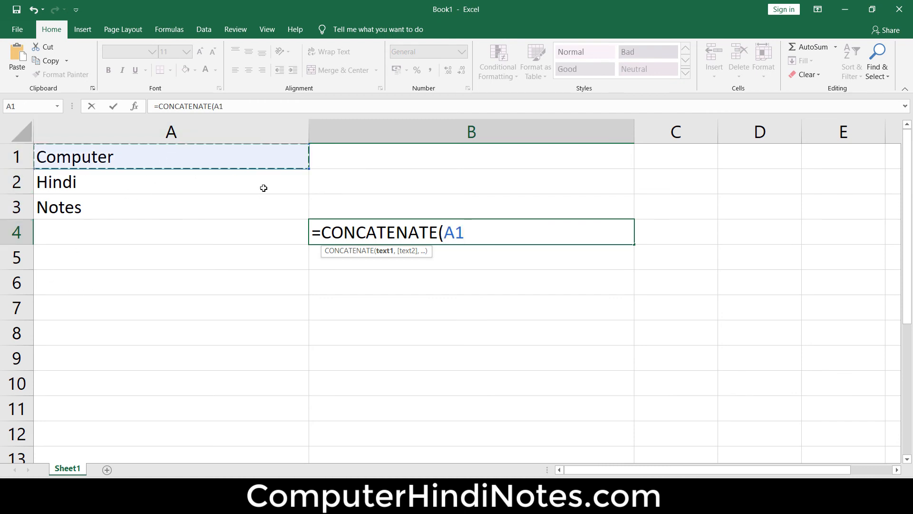
pyautogui.write(',')
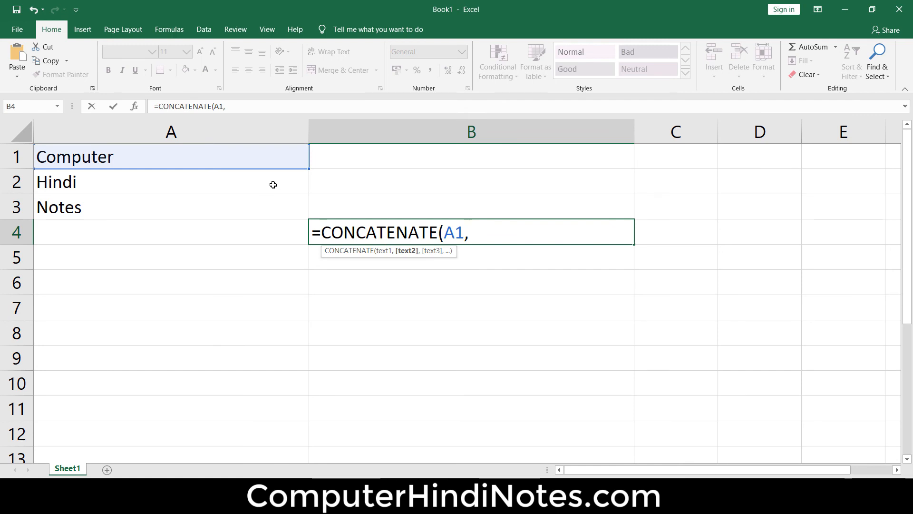
pyautogui.click(200, 188)
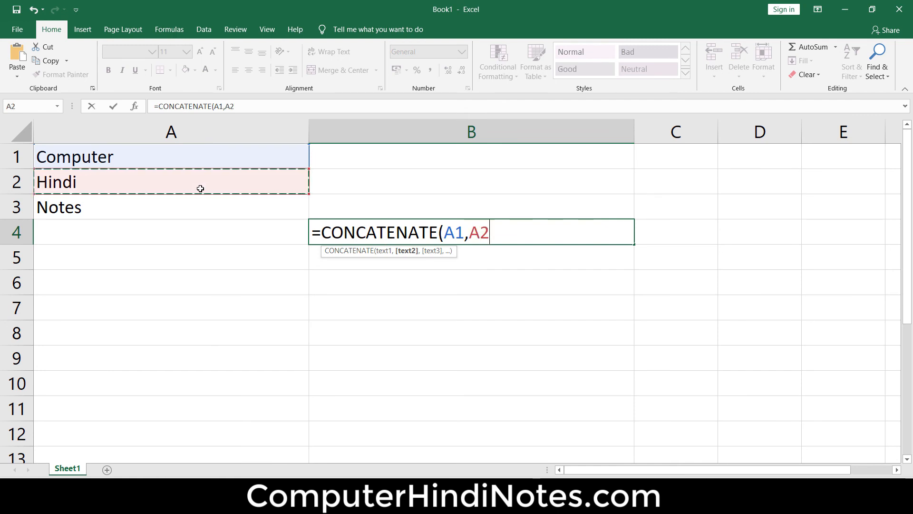
pyautogui.write(',')
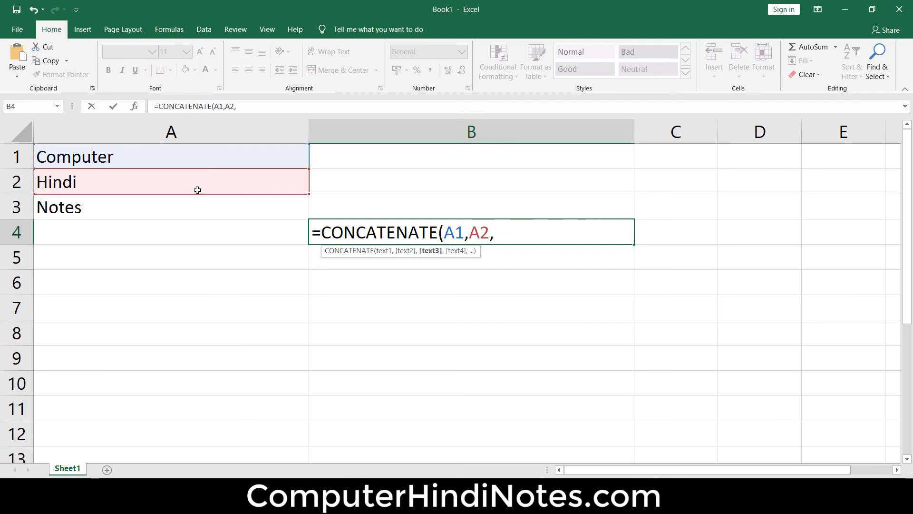
pyautogui.click(127, 205)
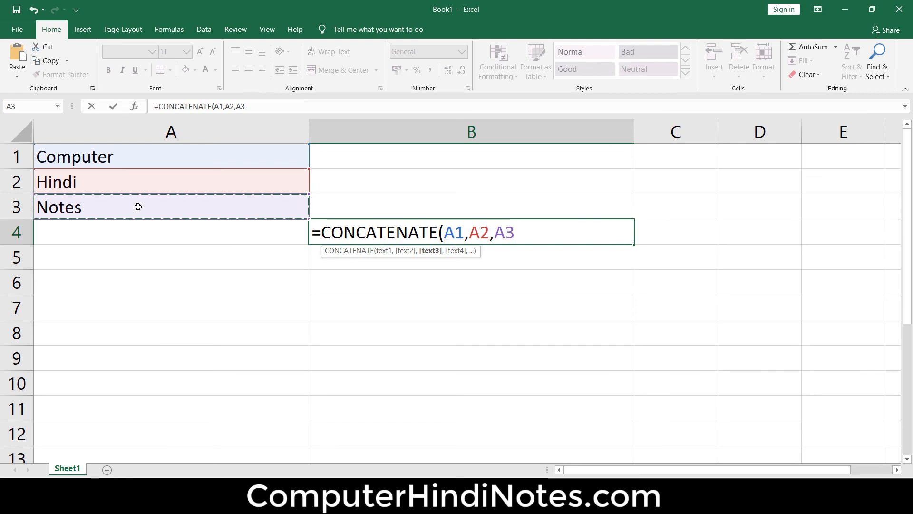
pyautogui.write(')')
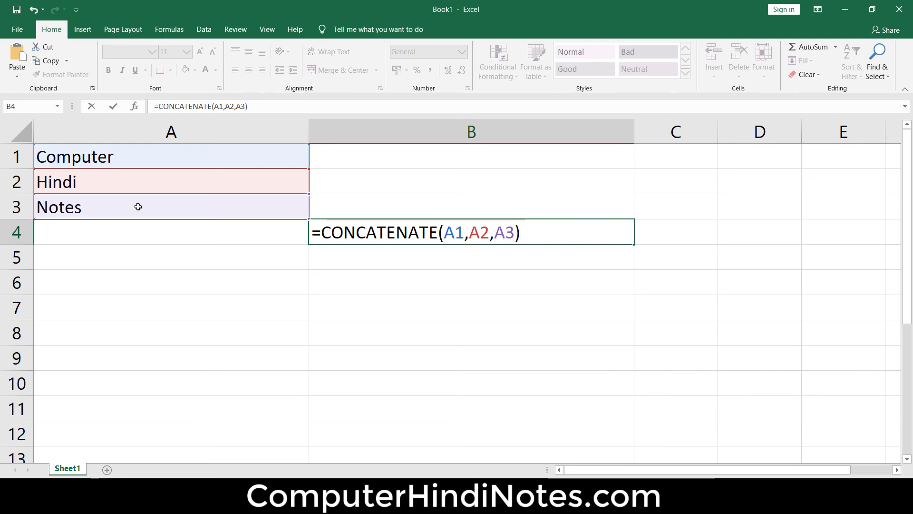
pyautogui.press('Return')
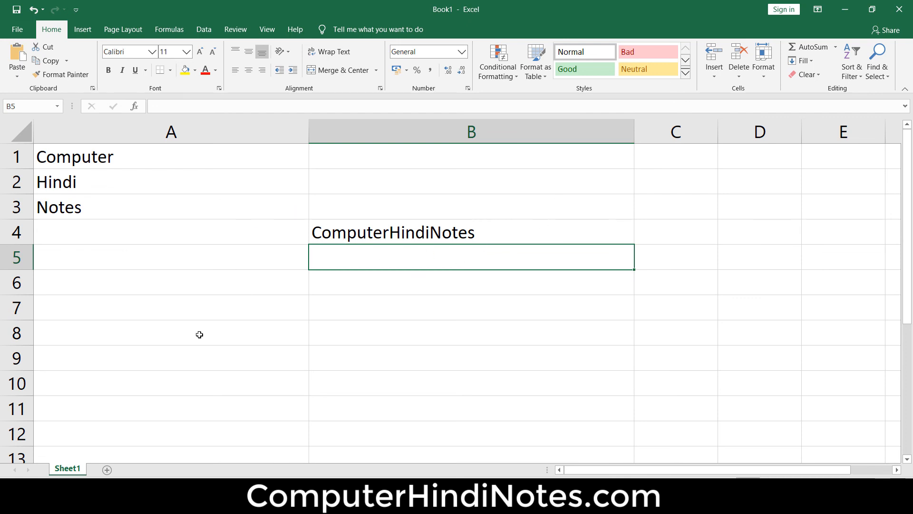
# Step: Narrow column A to suit its words and fit the width of column B to its contents
pyautogui.moveTo(310, 137); pyautogui.dragTo(255, 138)
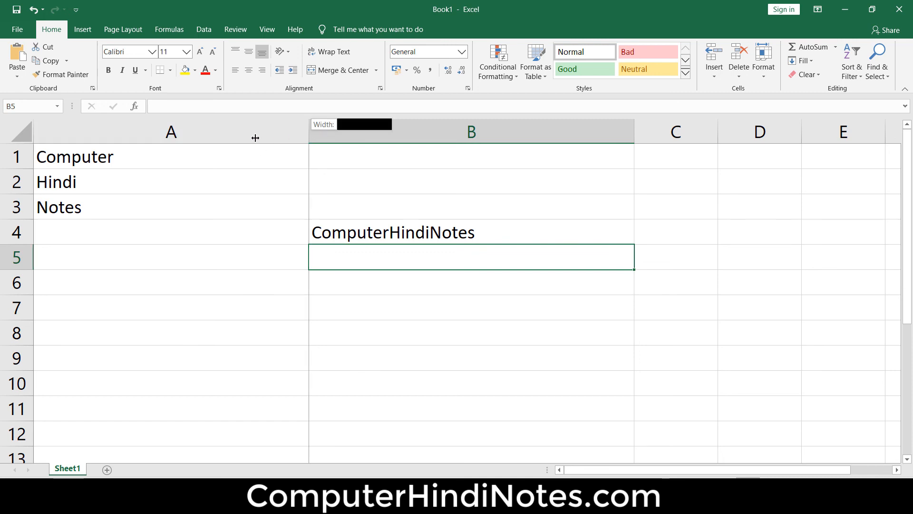
pyautogui.moveTo(156, 138); pyautogui.dragTo(157, 137)
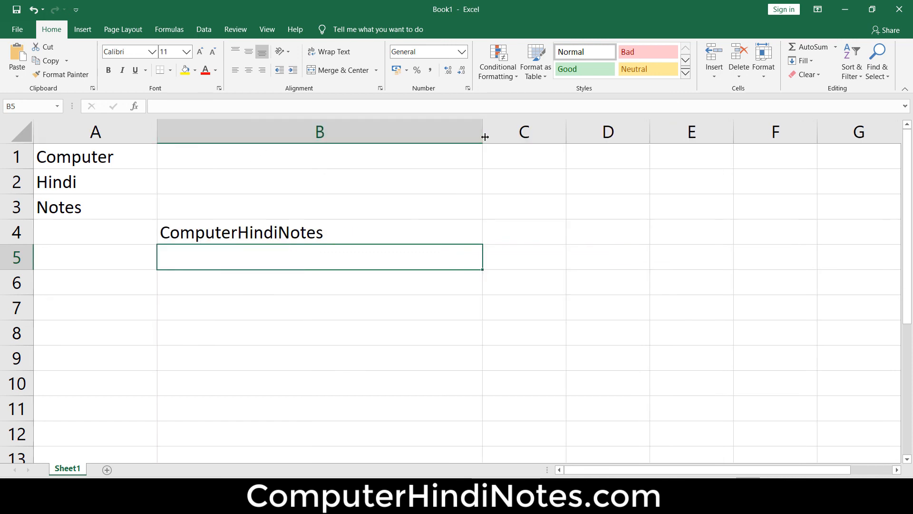
pyautogui.moveTo(482, 138); pyautogui.dragTo(410, 139)
pyautogui.moveTo(259, 142); pyautogui.dragTo(242, 143)
pyautogui.click(306, 152)
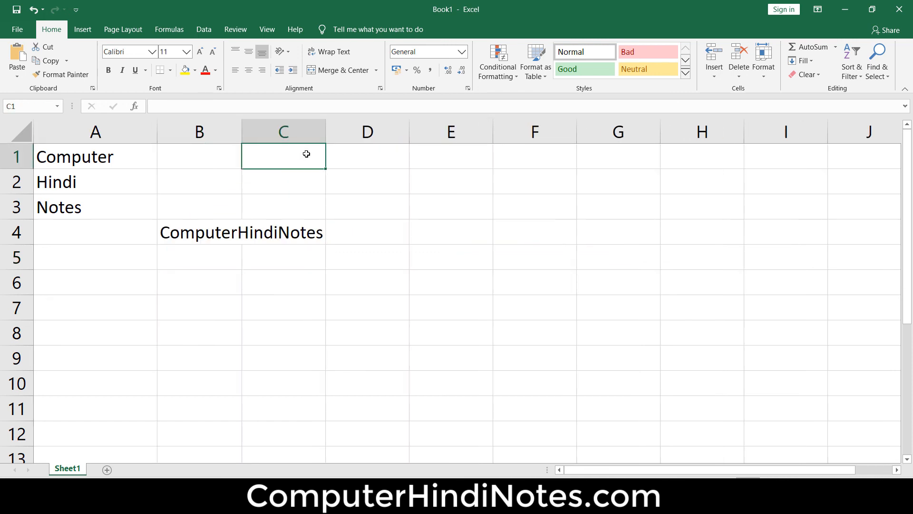
pyautogui.doubleClick(242, 136)
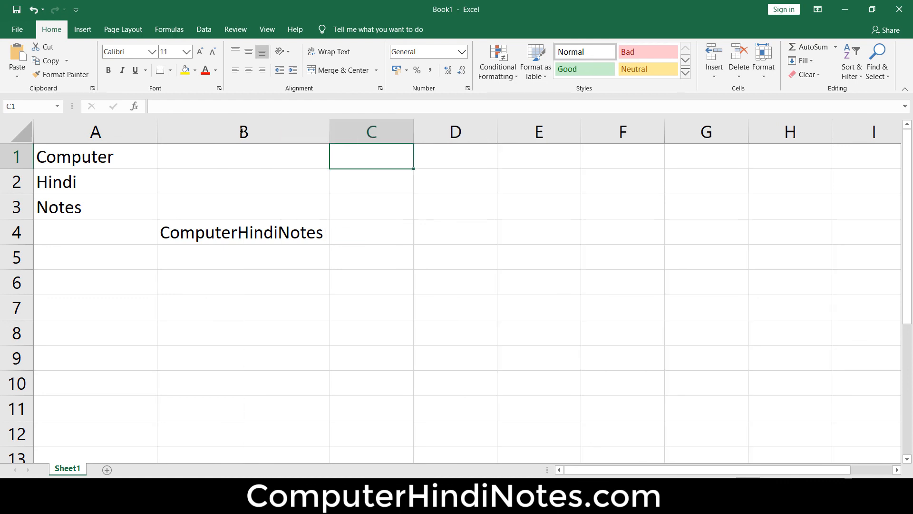
# Step: Enter the headings name, surname and full name in cells C1, D1 and E1
pyautogui.write('name')
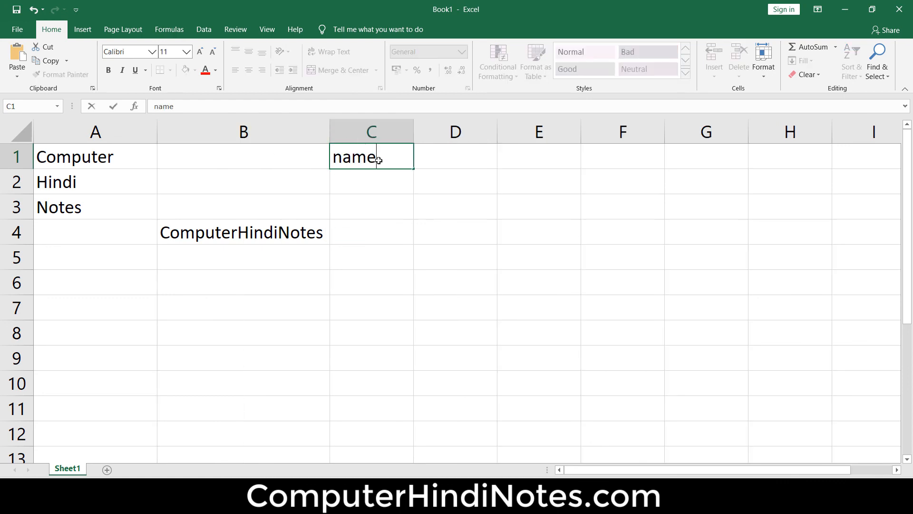
pyautogui.click(444, 163)
pyautogui.write('surnaem')
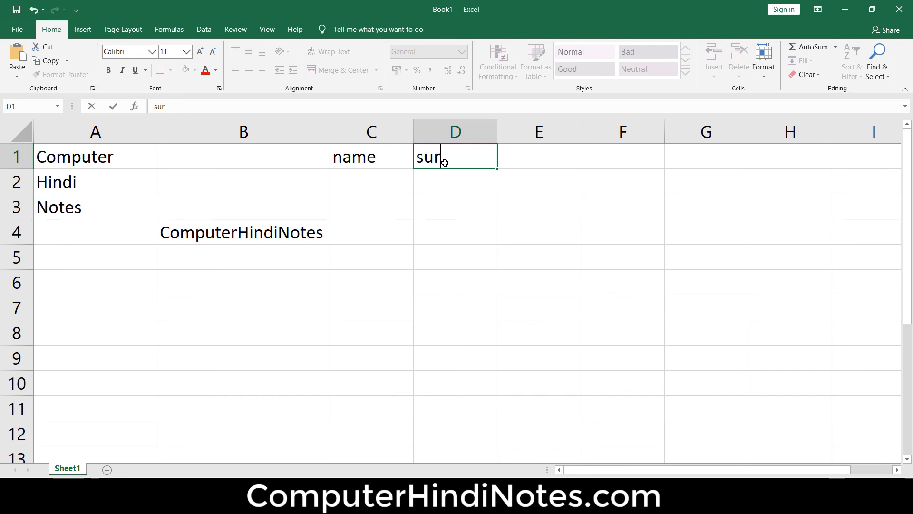
pyautogui.press('BackSpace')
pyautogui.press('BackSpace')
pyautogui.write('me')
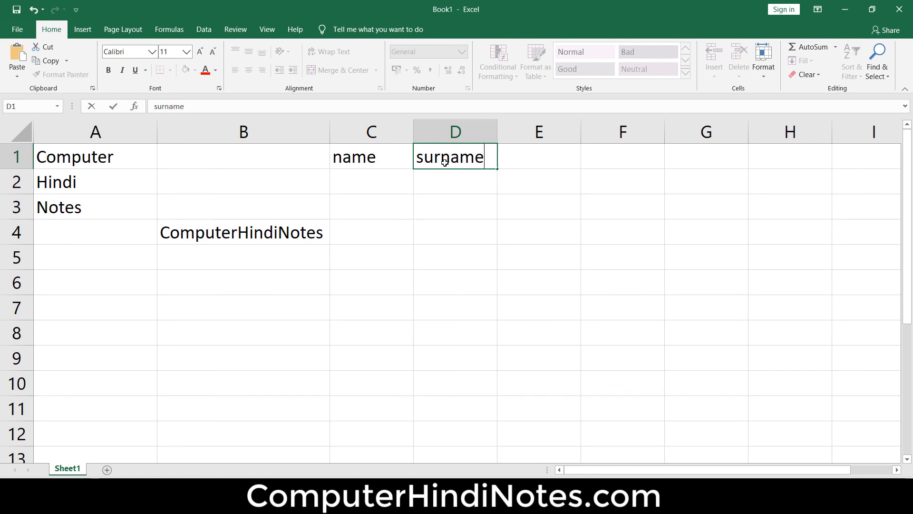
pyautogui.click(551, 161)
pyautogui.write('ful')
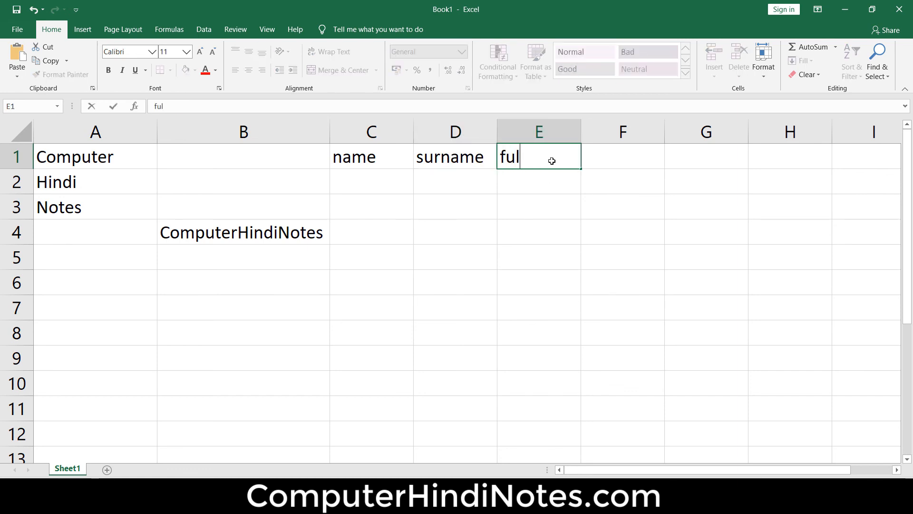
pyautogui.write('l name')
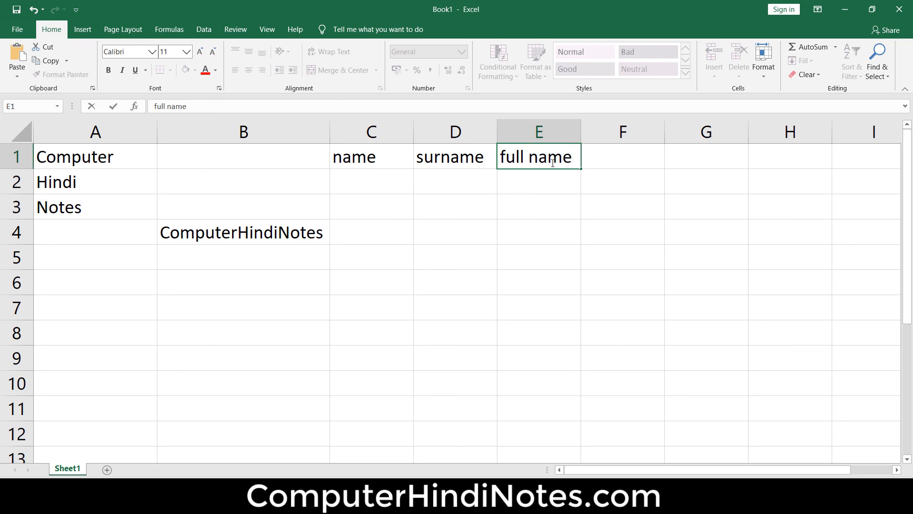
pyautogui.click(536, 225)
# Step: Enter two sample people's first names in C2 and C3 and their surnames in D2 and D3
pyautogui.click(359, 178)
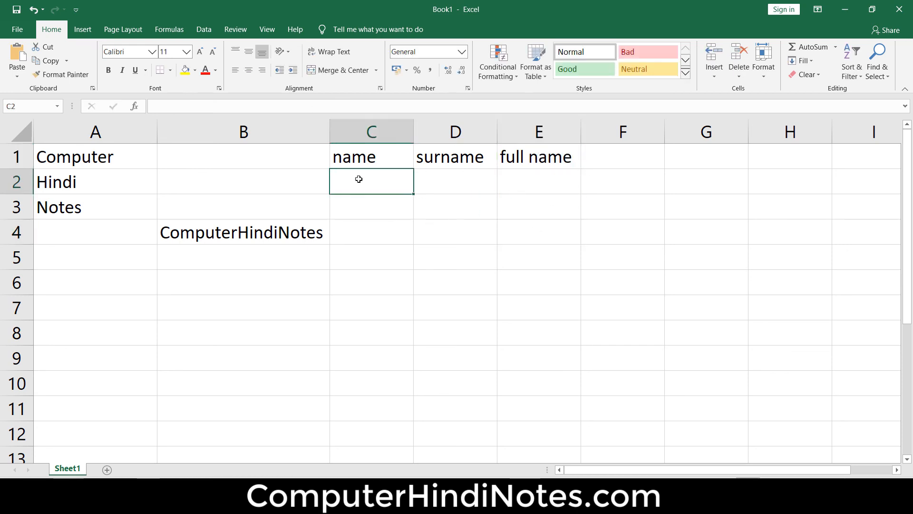
pyautogui.write('jai')
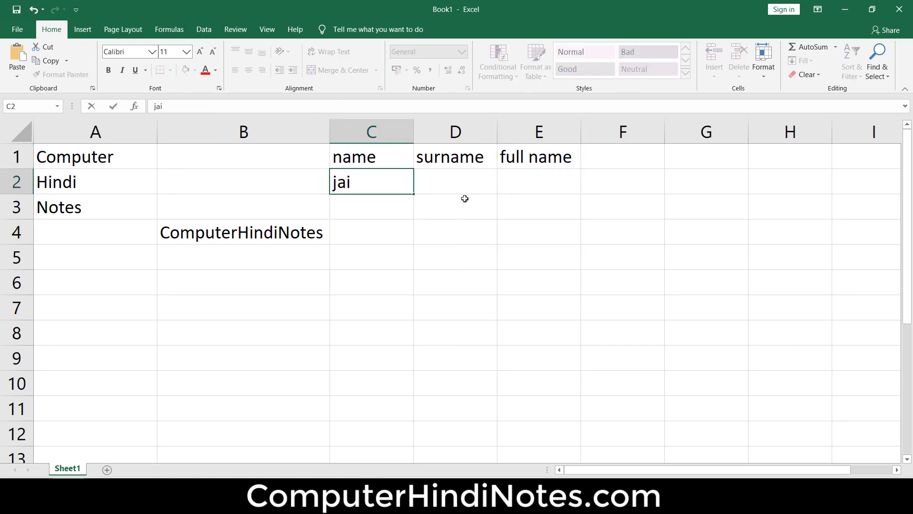
pyautogui.click(442, 181)
pyautogui.write('singh')
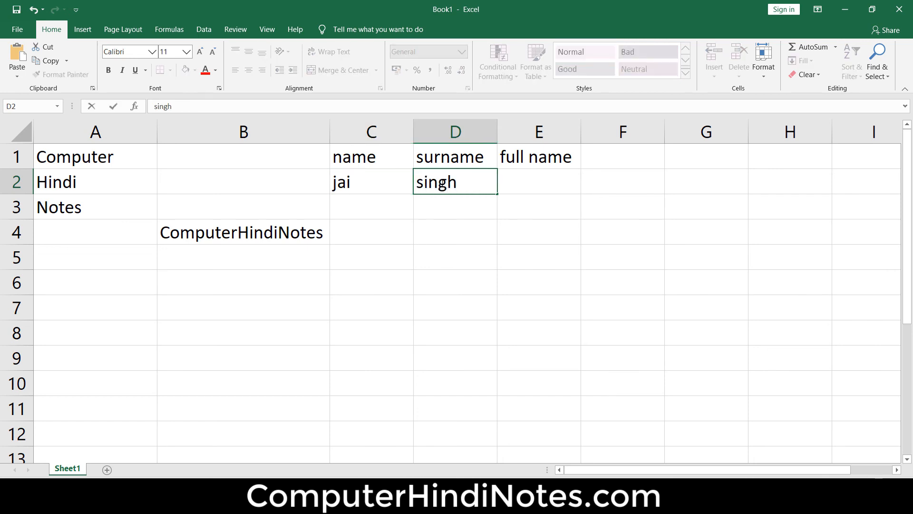
pyautogui.click(348, 214)
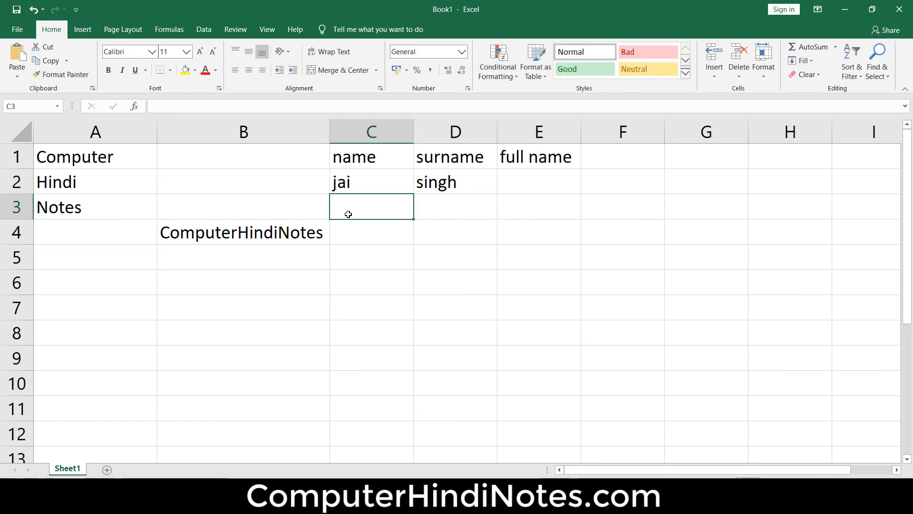
pyautogui.write('ram')
pyautogui.click(453, 204)
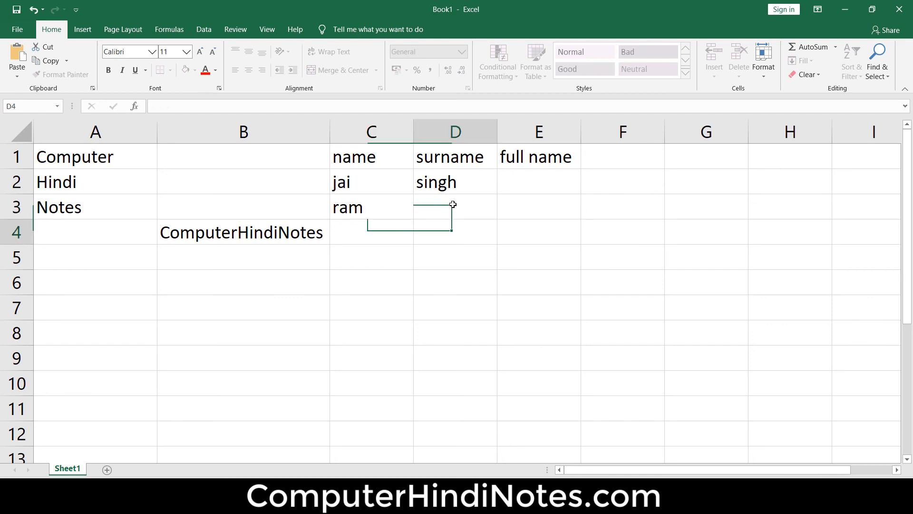
pyautogui.write('jain')
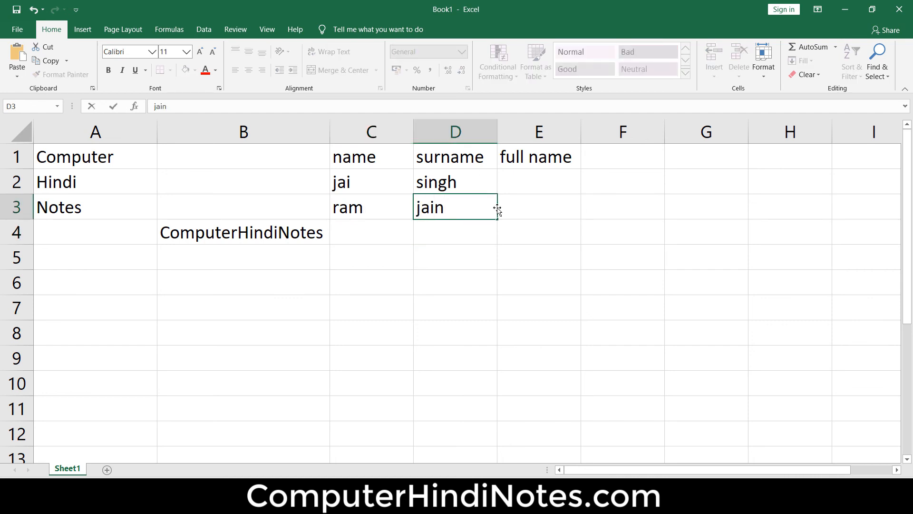
pyautogui.click(479, 257)
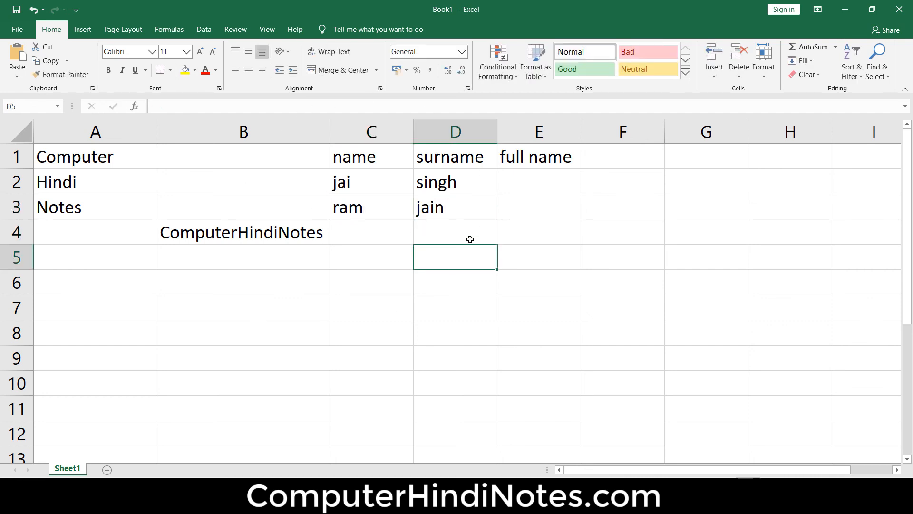
# Step: Enter the formula =CONCATENATE(C2,D2) in cell E2 and copy it down to E3
pyautogui.click(357, 184)
pyautogui.click(471, 188)
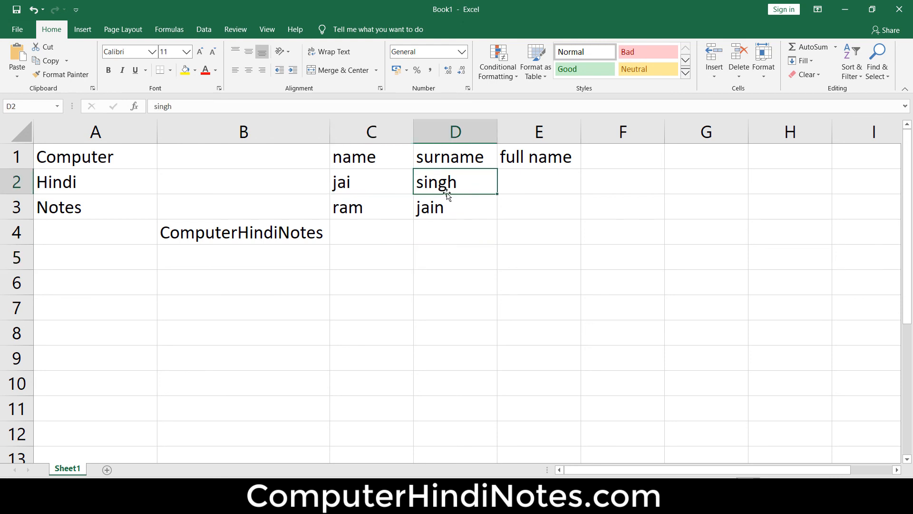
pyautogui.click(549, 182)
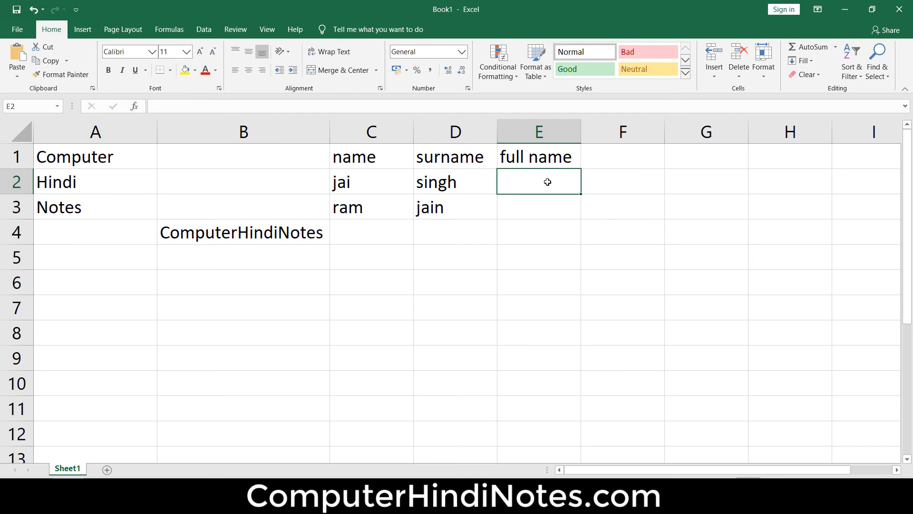
pyautogui.write('=')
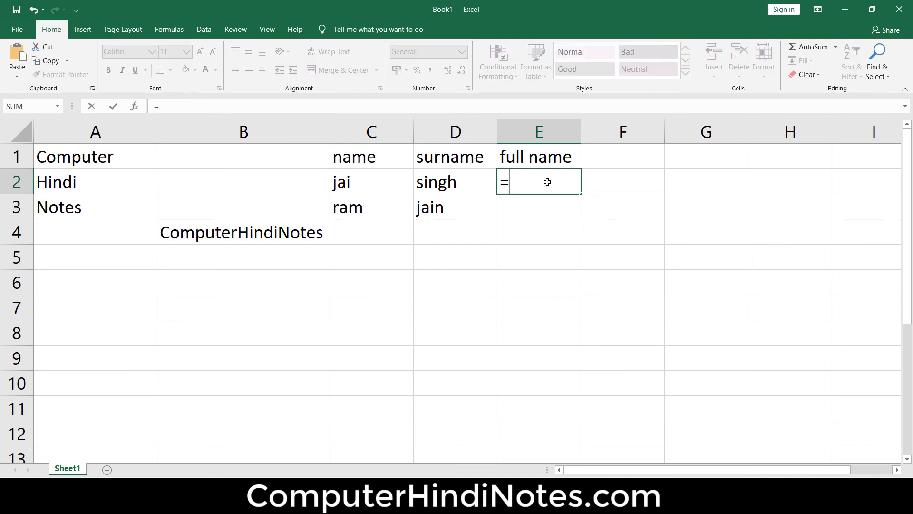
pyautogui.write('conc')
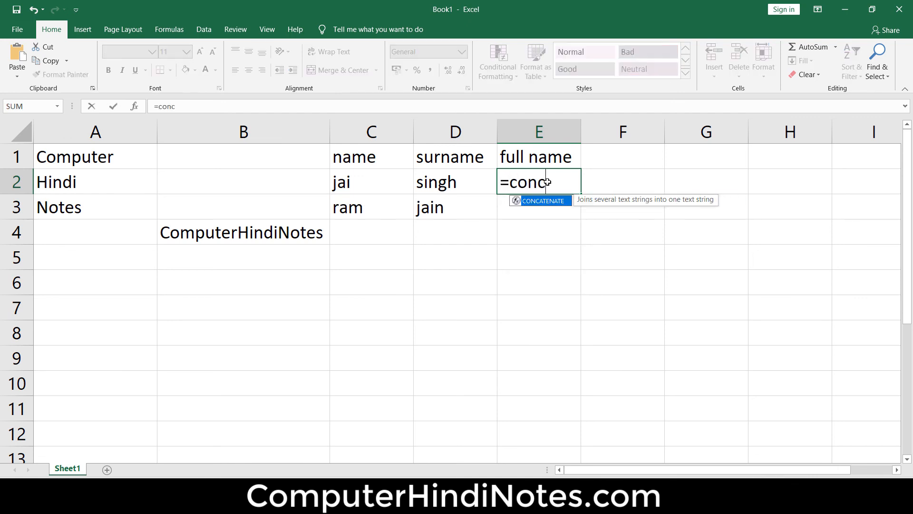
pyautogui.write('atenate')
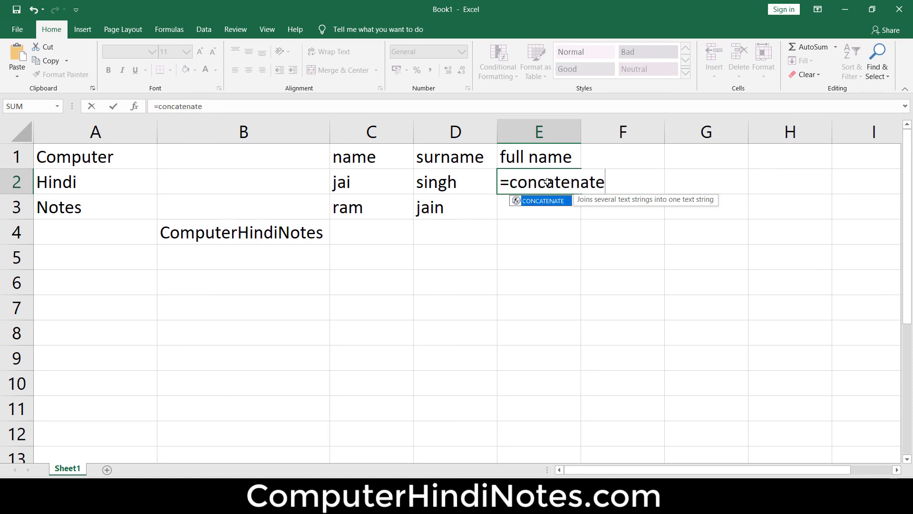
pyautogui.write('(')
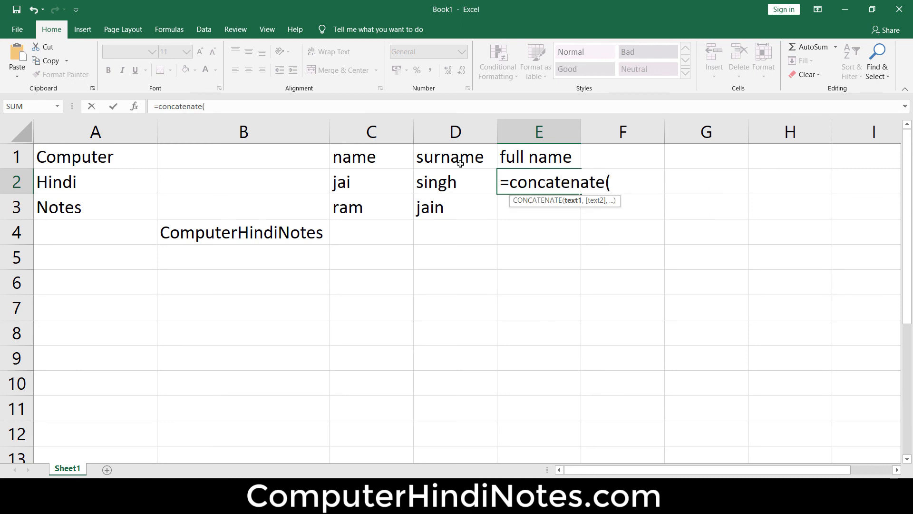
pyautogui.click(361, 180)
pyautogui.write(',')
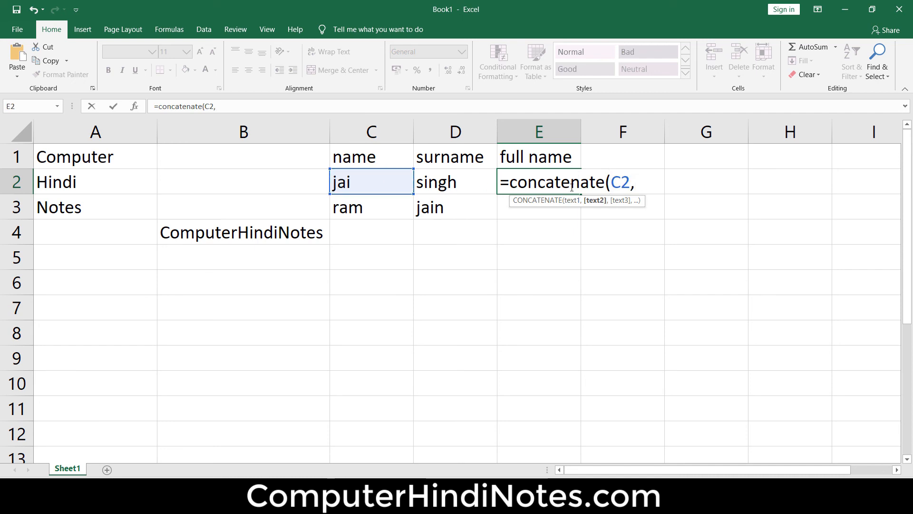
pyautogui.click(461, 177)
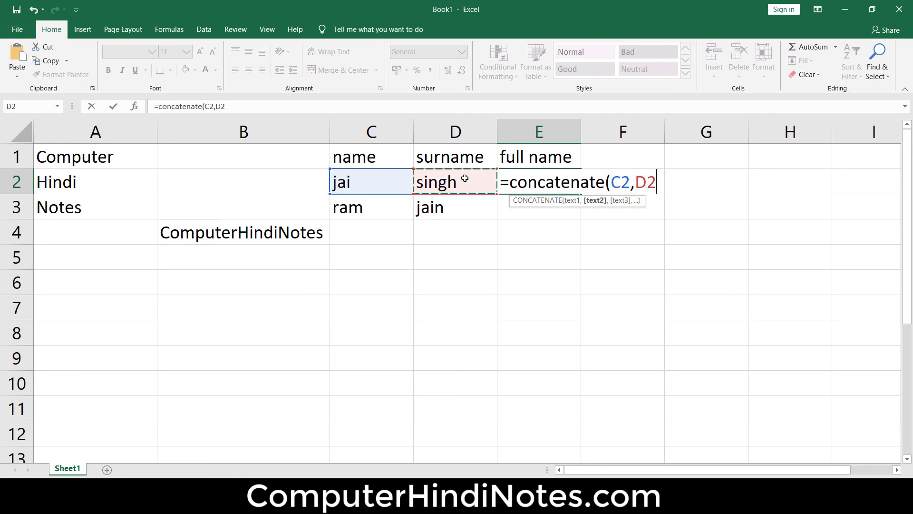
pyautogui.write(')')
pyautogui.press('Return')
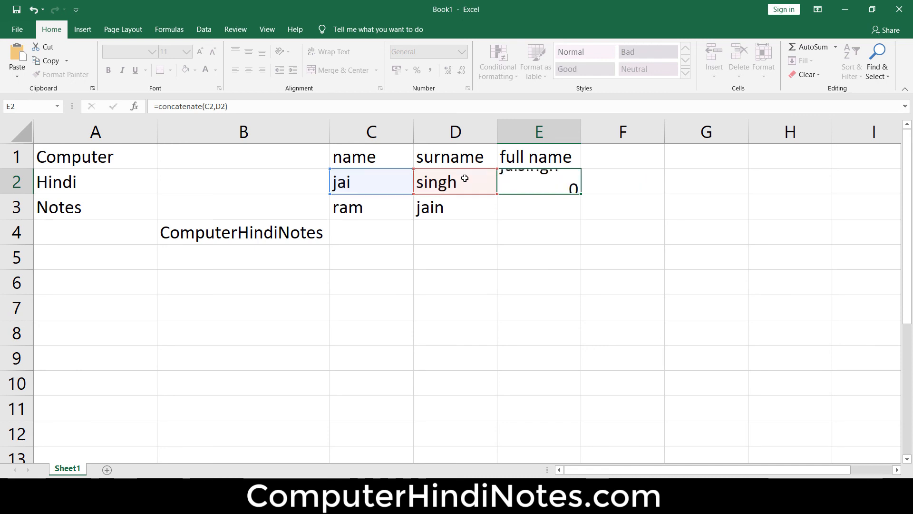
pyautogui.click(566, 186)
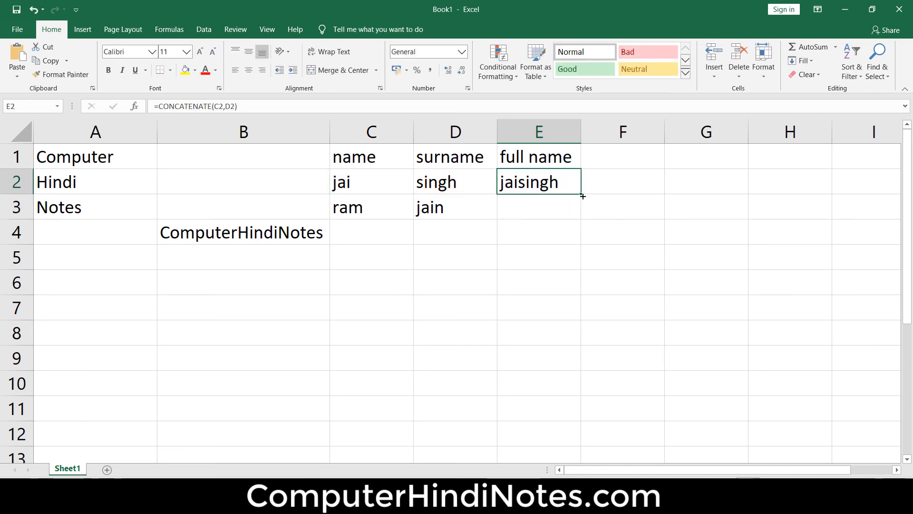
pyautogui.moveTo(581, 194); pyautogui.dragTo(583, 208)
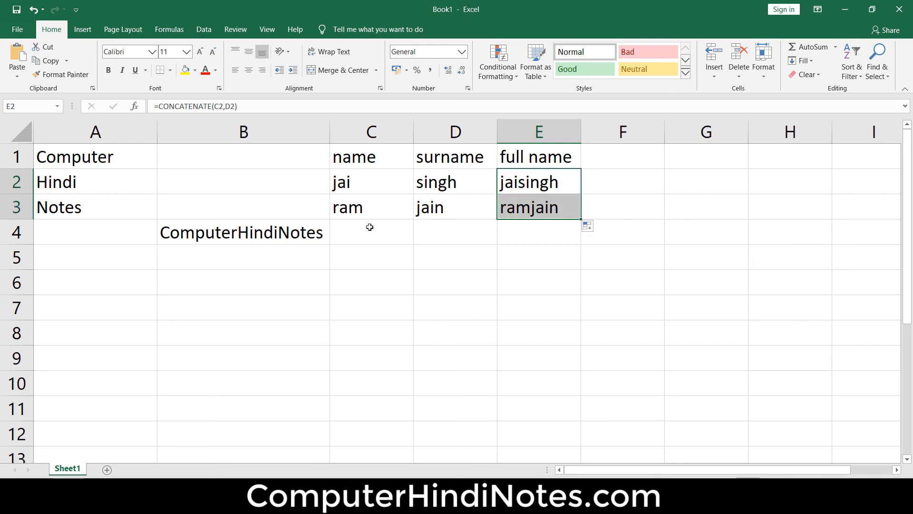
pyautogui.click(383, 210)
pyautogui.click(445, 211)
pyautogui.click(552, 212)
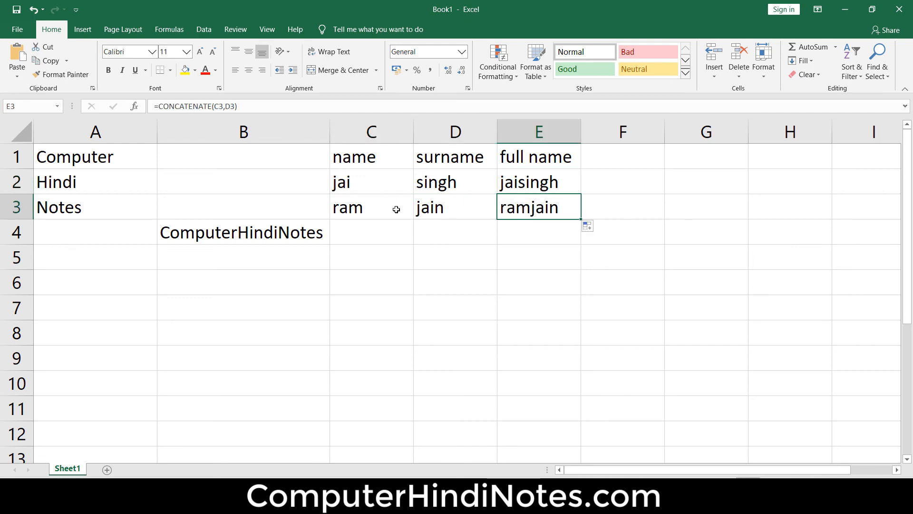
pyautogui.click(393, 184)
pyautogui.click(454, 186)
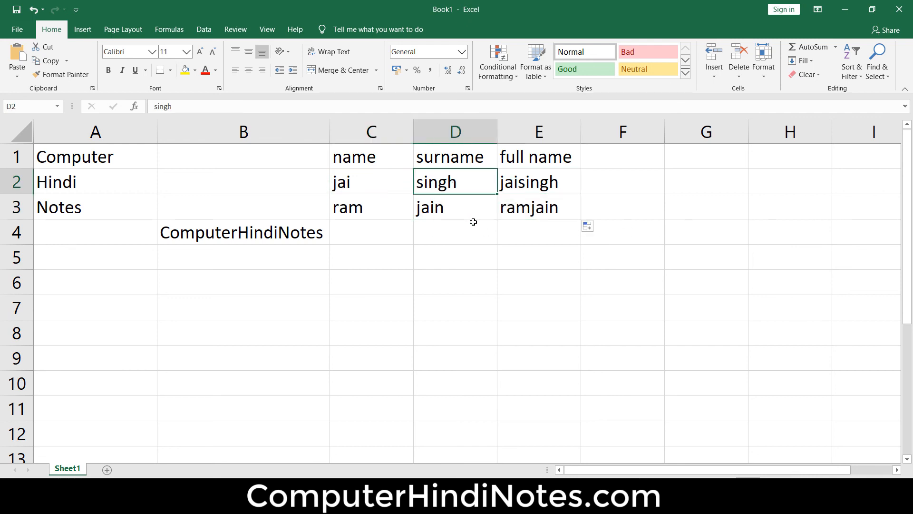